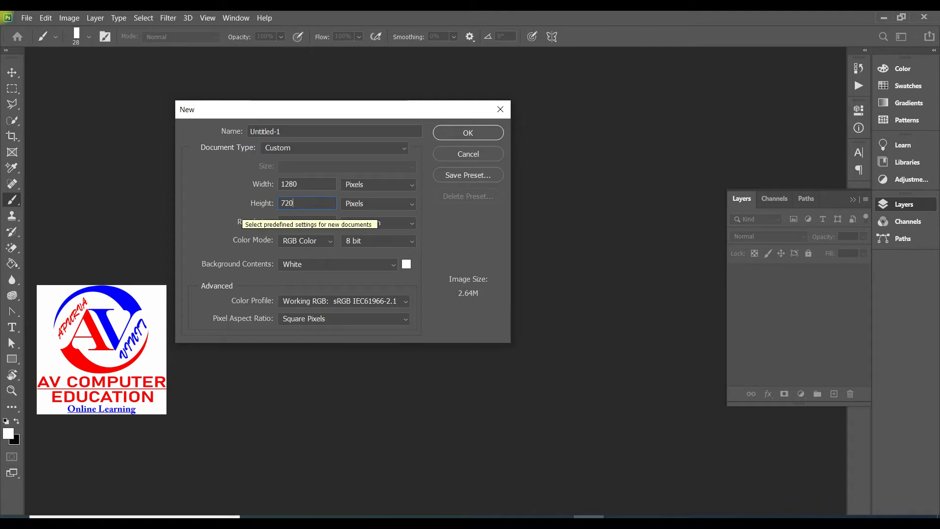
Create the white 1280 × 720 pixel document and fill it with a linear black-to-white gradient running from its bottom edge to its top edge
{"action": "left_click", "coordinate": [487, 139]}
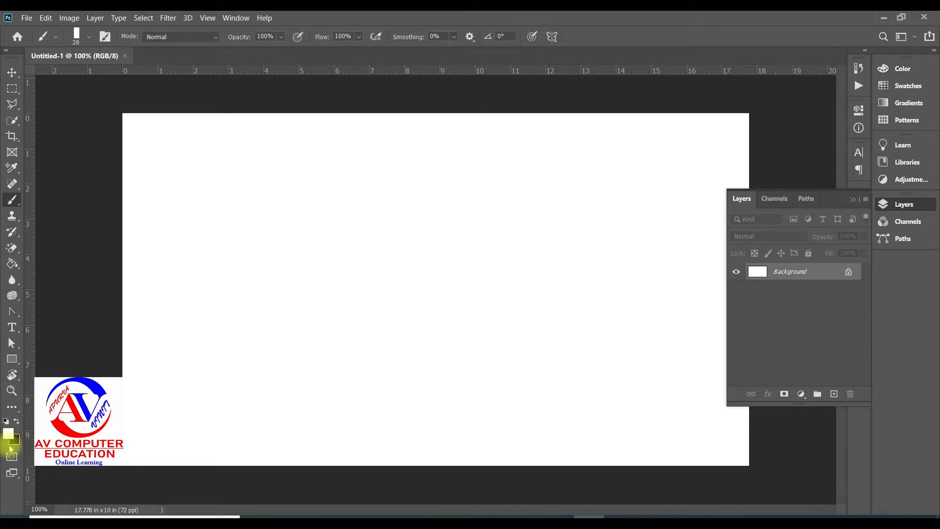
{"action": "key", "text": "d"}
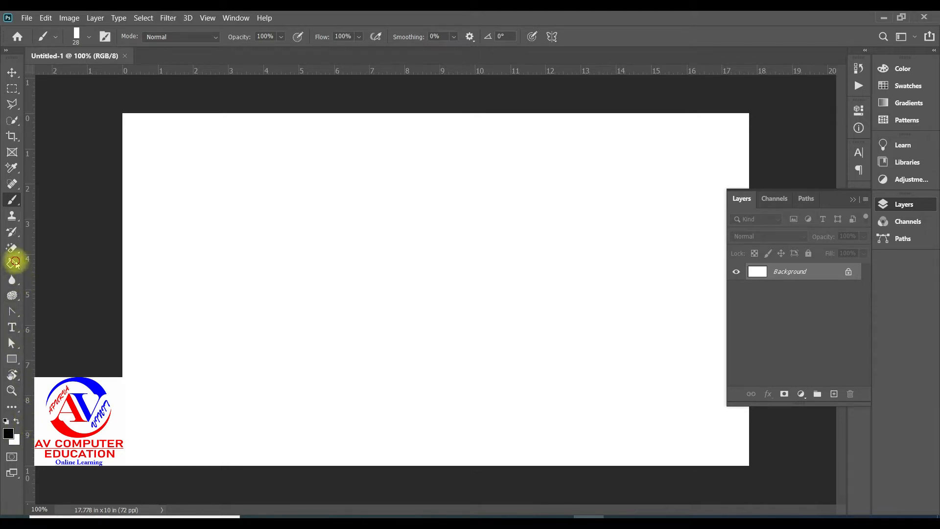
{"action": "left_click", "coordinate": [12, 263]}
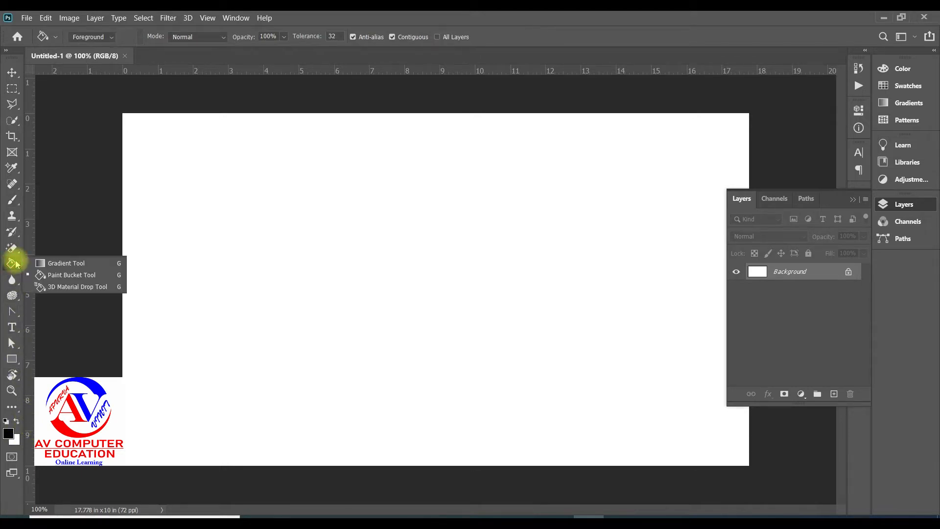
{"action": "left_click", "coordinate": [54, 264]}
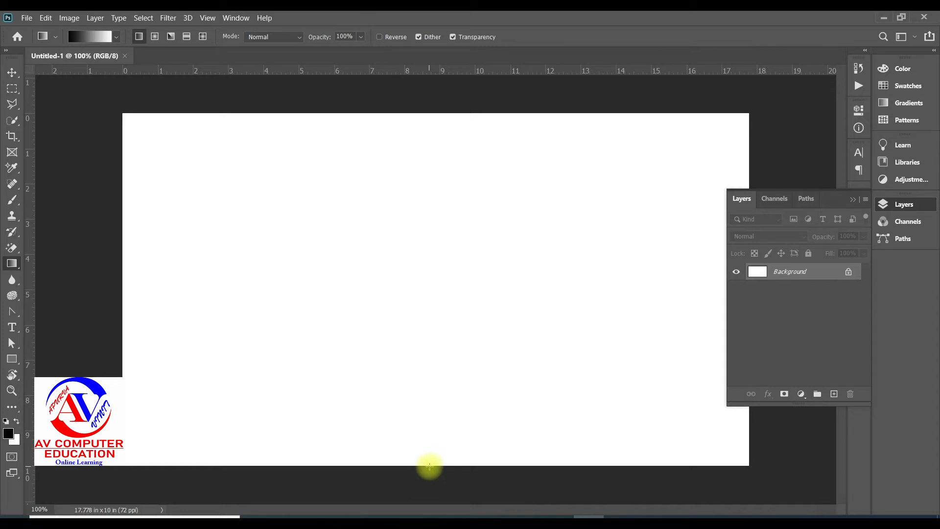
{"action": "left_click_drag", "start_coordinate": [429, 464], "coordinate": [429, 118]}
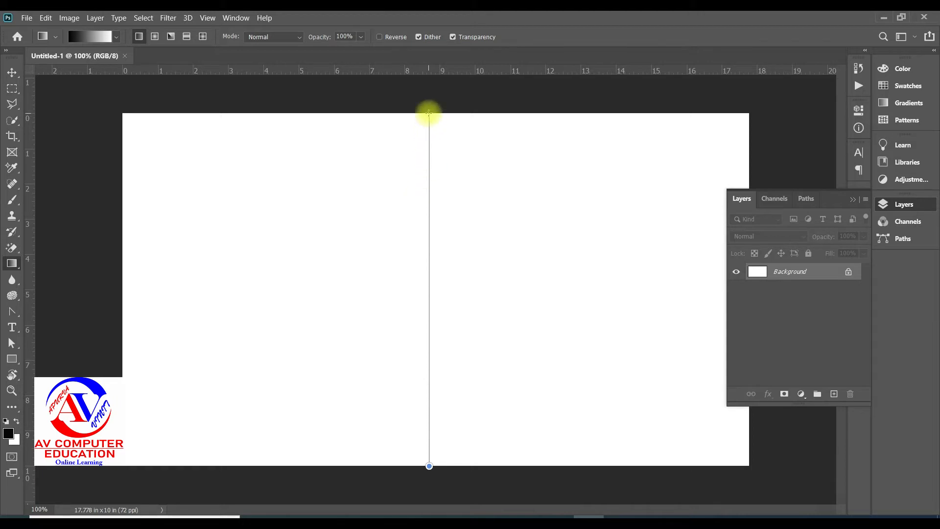
{"action": "left_click_drag", "start_coordinate": [429, 113], "coordinate": [428, 112]}
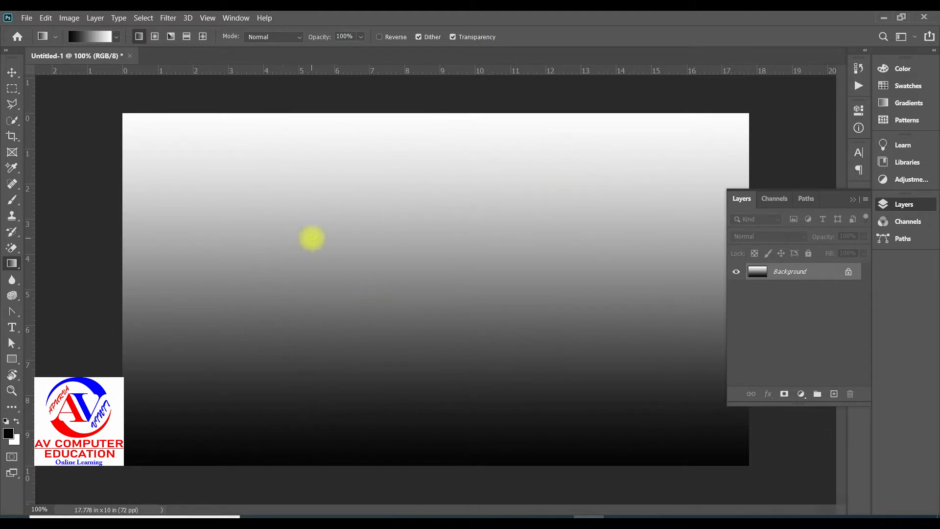
Apply a Wave distortion to the gradient with 10 generators and the Square type
{"action": "left_click", "coordinate": [167, 18]}
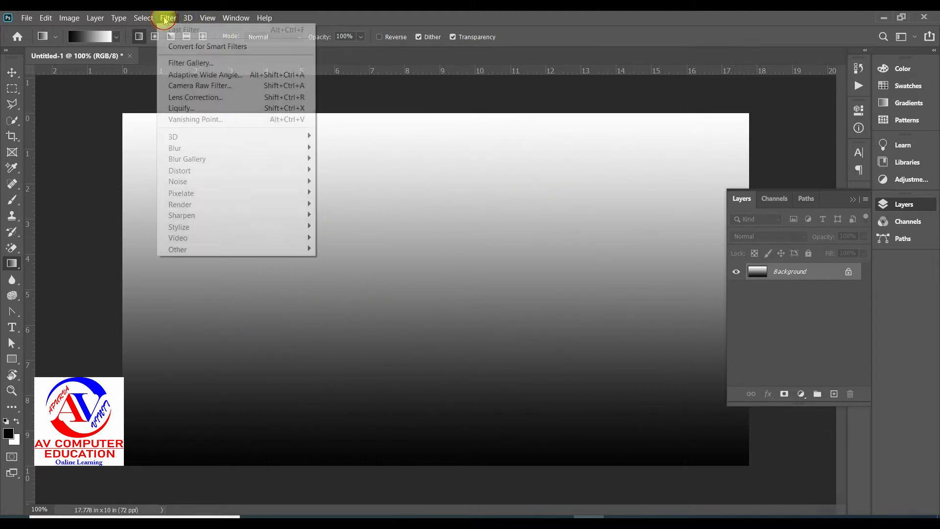
{"action": "mouse_move", "coordinate": [199, 171]}
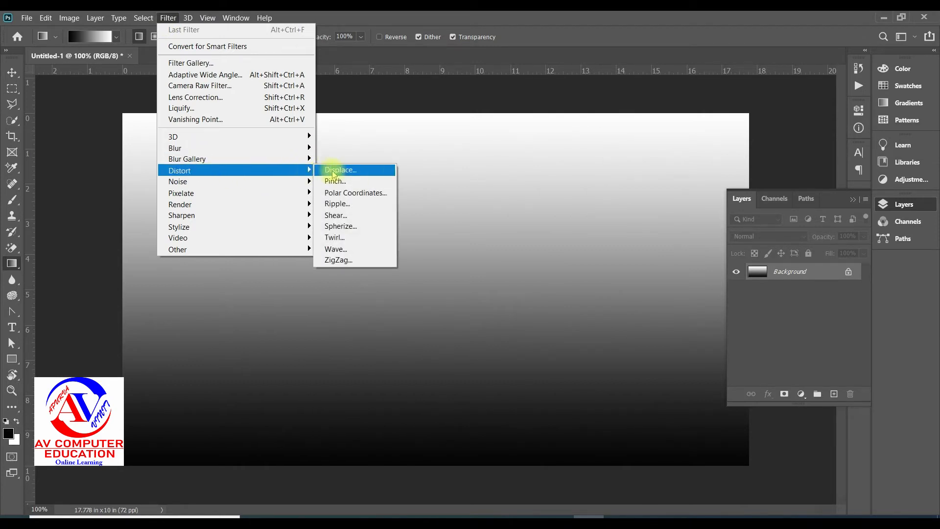
{"action": "left_click", "coordinate": [350, 250]}
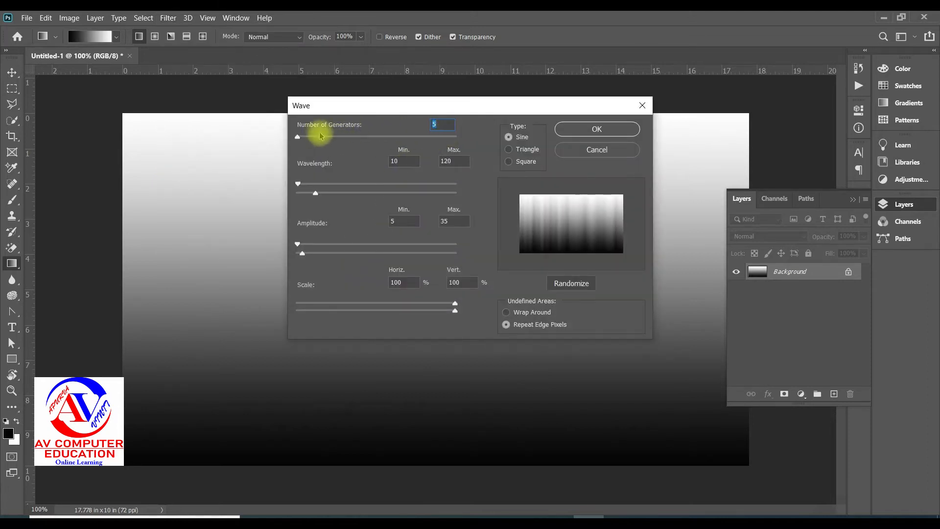
{"action": "left_click_drag", "start_coordinate": [432, 126], "coordinate": [445, 123]}
{"action": "type", "text": "10"}
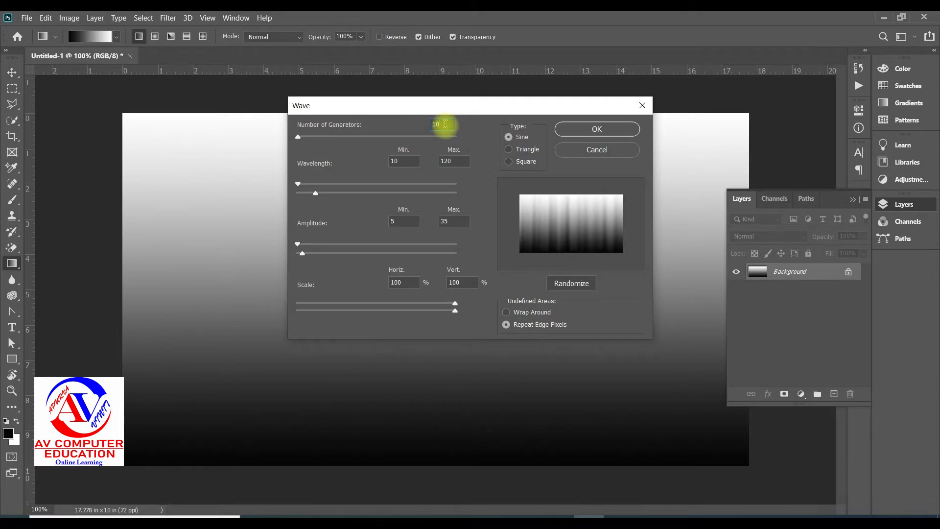
{"action": "left_click", "coordinate": [520, 162]}
{"action": "left_click", "coordinate": [606, 130]}
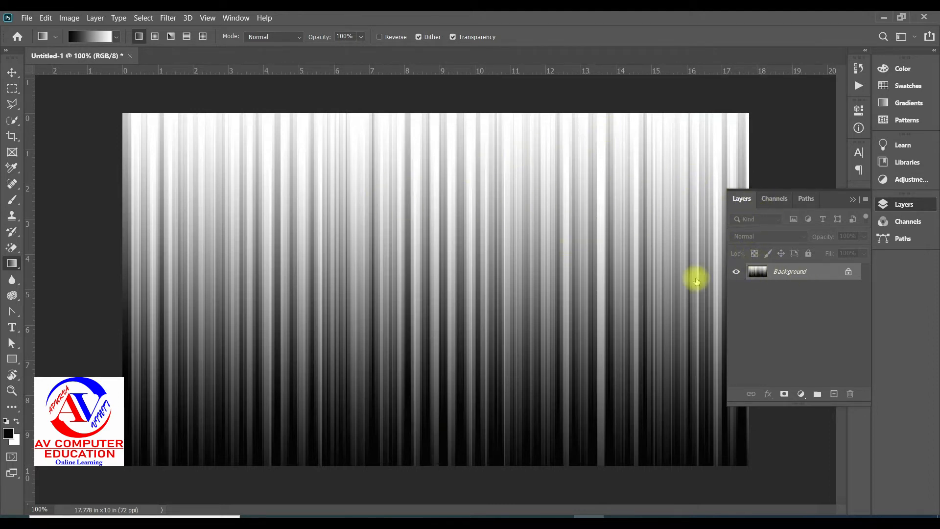
Convert the Background into a regular layer named Layer 0
{"action": "left_click", "coordinate": [95, 18]}
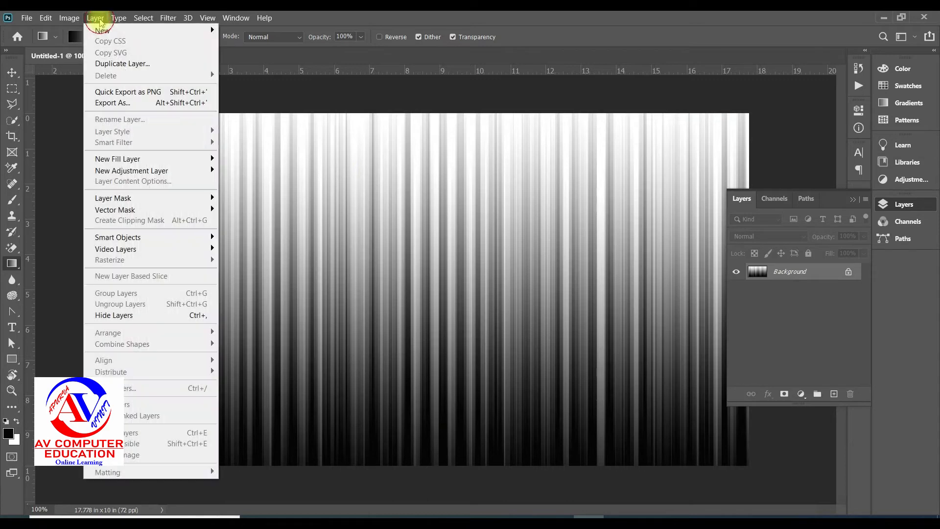
{"action": "mouse_move", "coordinate": [101, 30]}
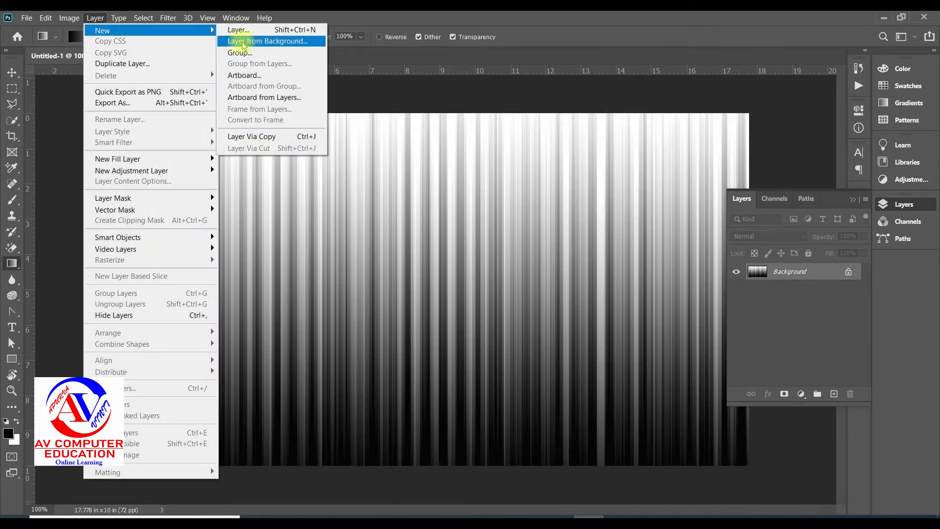
{"action": "left_click", "coordinate": [288, 41]}
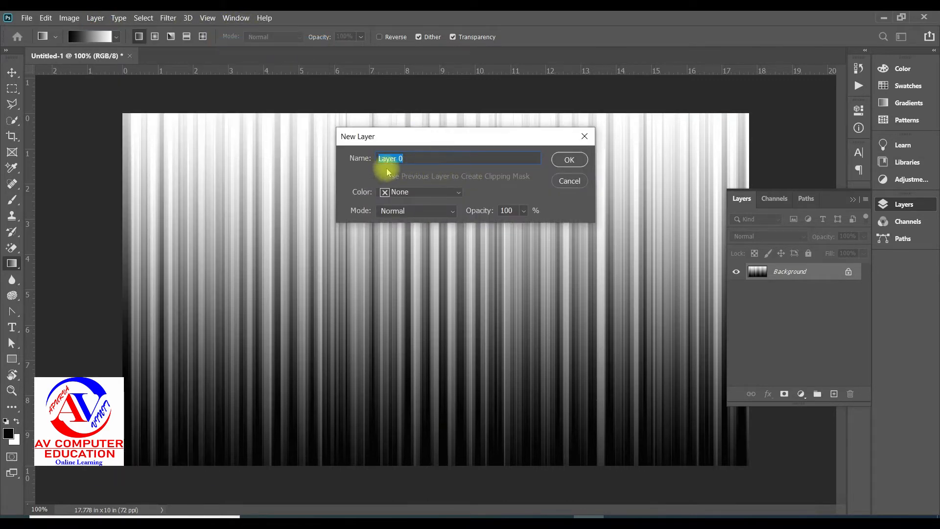
{"action": "left_click", "coordinate": [569, 160]}
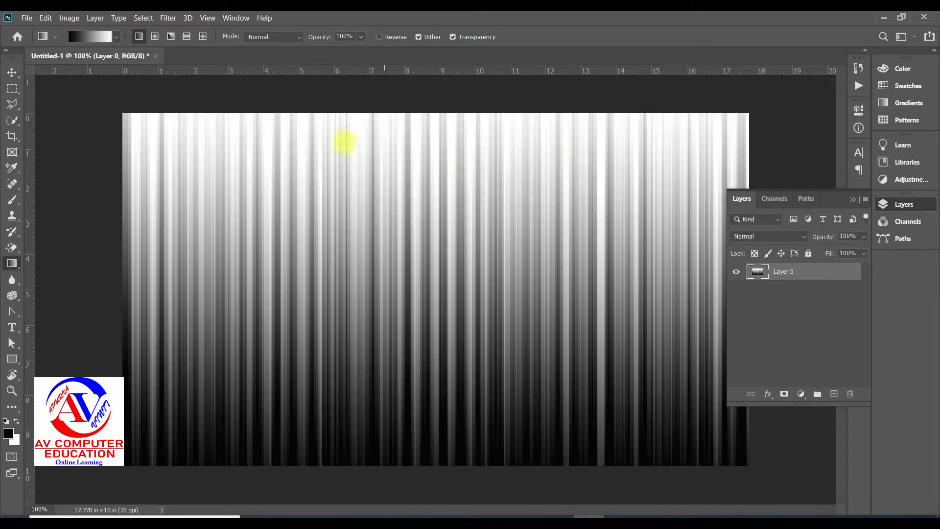
Add a Gradient Overlay style to the layer and open its gradient for editing
{"action": "left_click", "coordinate": [96, 18]}
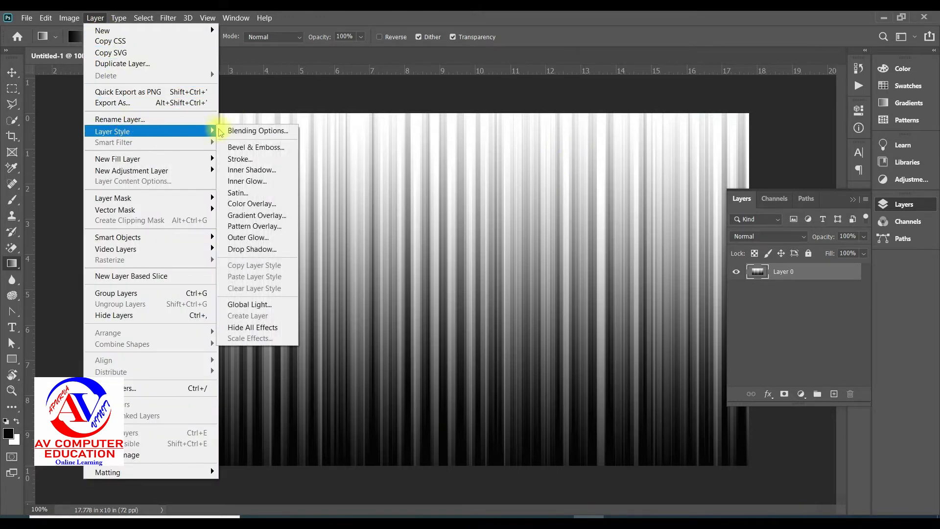
{"action": "left_click", "coordinate": [245, 130]}
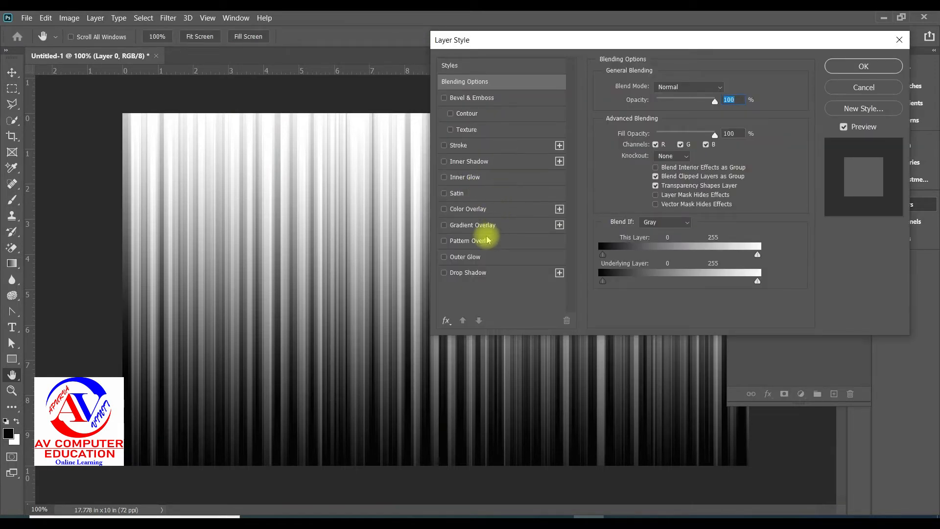
{"action": "left_click", "coordinate": [457, 228]}
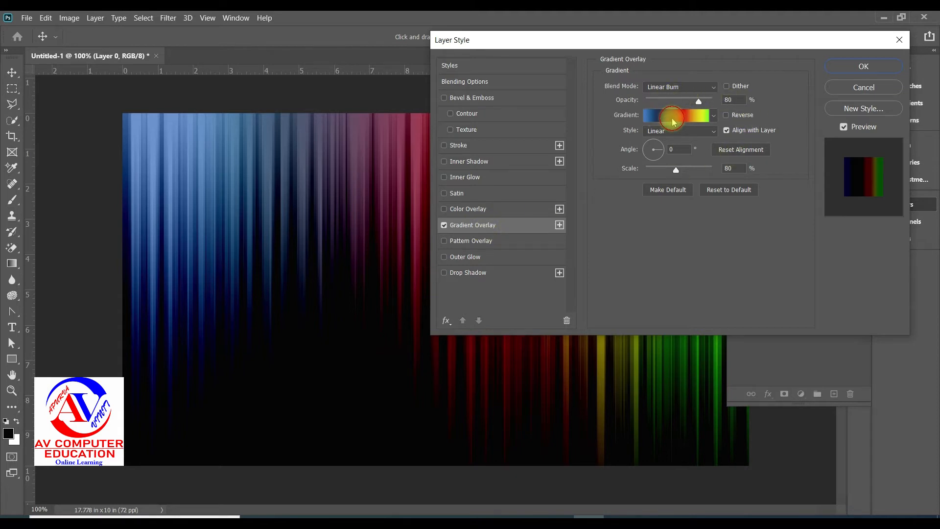
{"action": "left_click", "coordinate": [651, 114]}
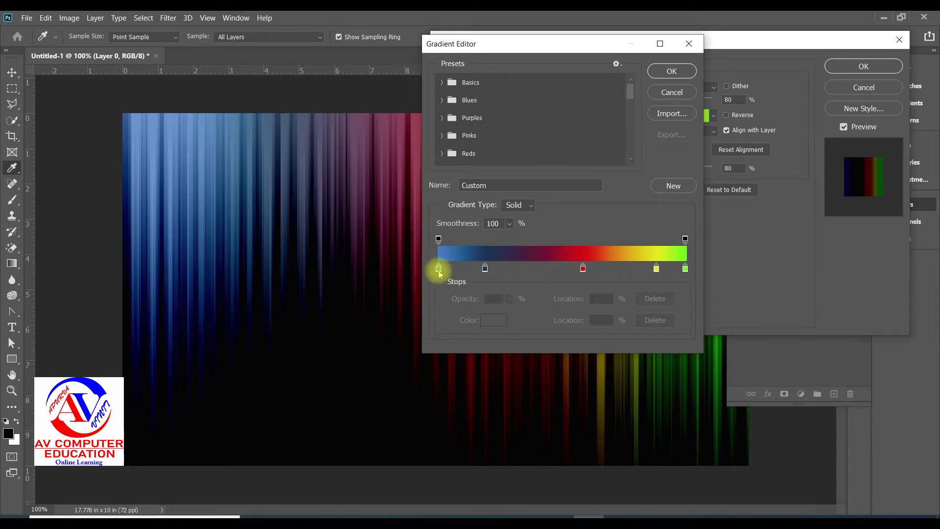
Move the dark blue color stop to 23%, the red stop to 66%, and the midpoint between them to 42%
{"action": "left_click_drag", "start_coordinate": [485, 268], "coordinate": [507, 269]}
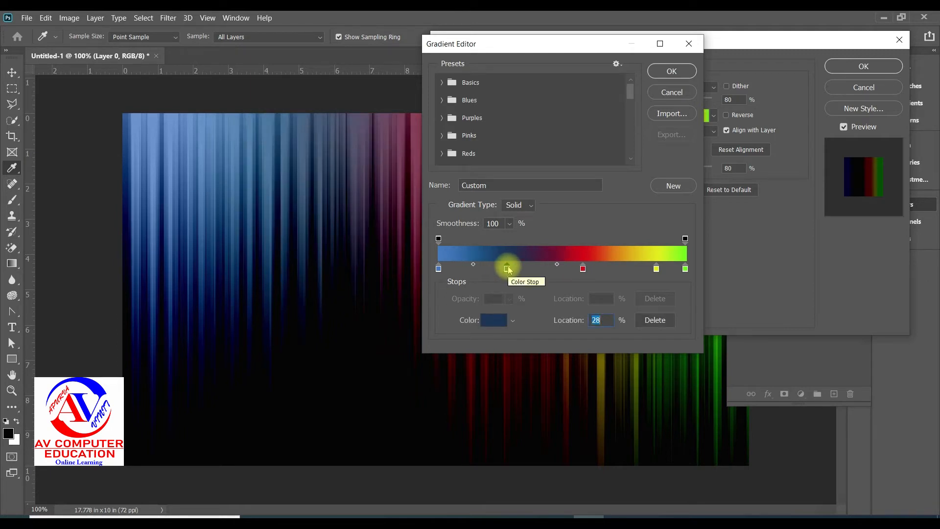
{"action": "left_click_drag", "start_coordinate": [508, 269], "coordinate": [494, 268]}
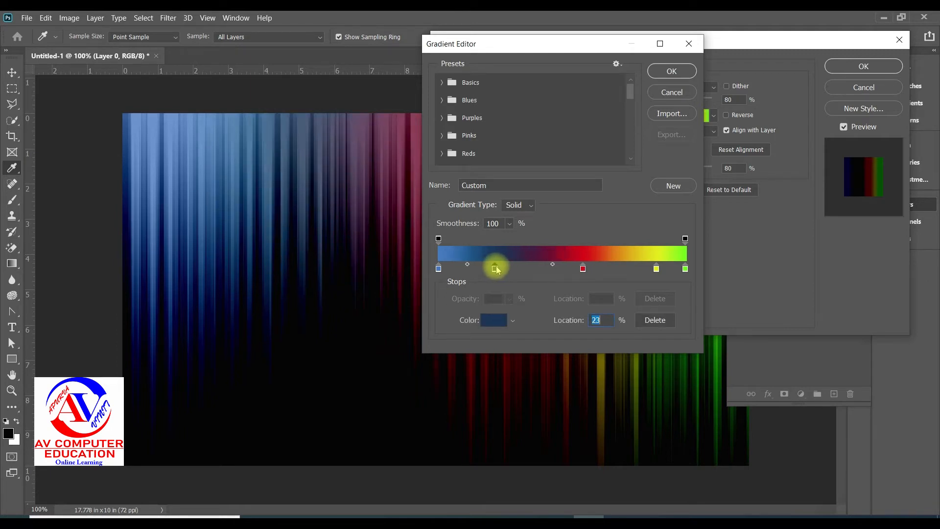
{"action": "left_click_drag", "start_coordinate": [585, 269], "coordinate": [601, 268]}
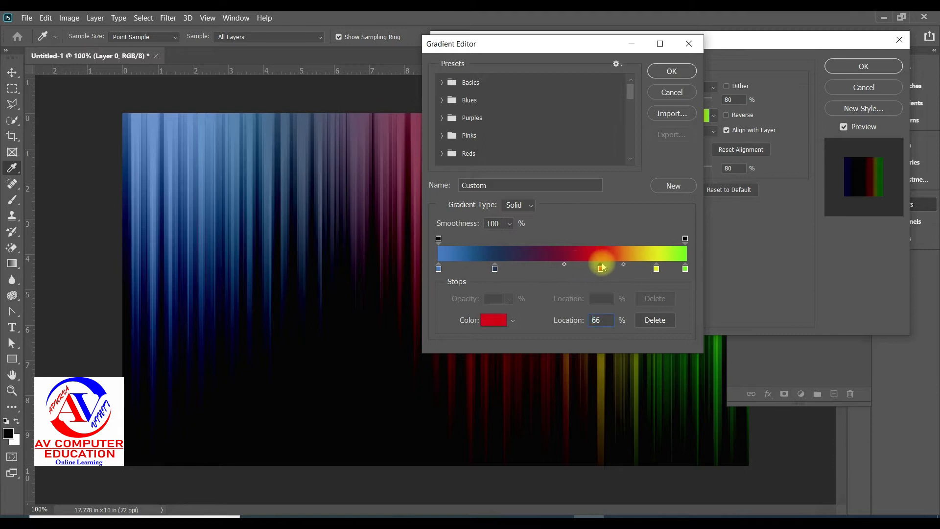
{"action": "left_click_drag", "start_coordinate": [569, 44], "coordinate": [629, 55]}
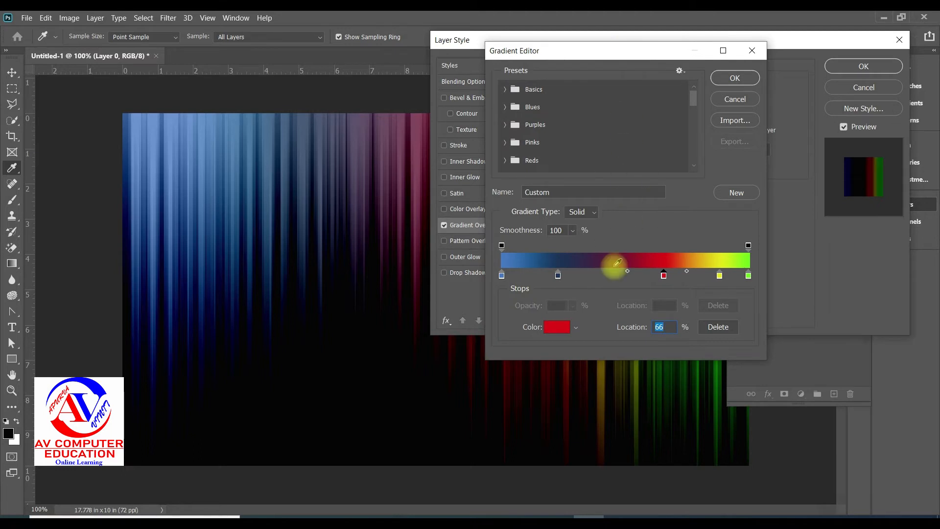
{"action": "left_click_drag", "start_coordinate": [628, 272], "coordinate": [605, 277]}
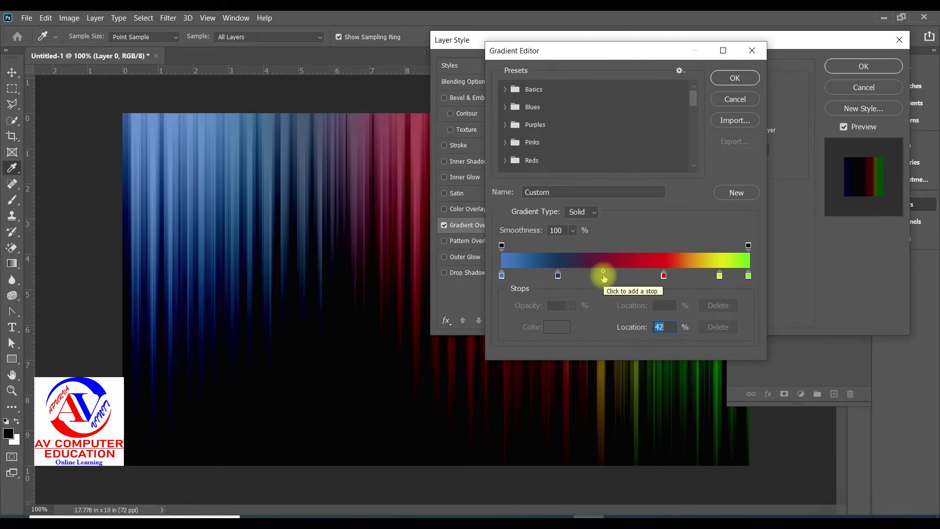
Shift the dark blue stop closer to the gradient's start and add a bright green (#17f32c) stop at 33%
{"action": "mouse_move", "coordinate": [558, 275]}
{"action": "left_mouse_down"}
{"action": "mouse_move", "coordinate": [529, 275]}
{"action": "mouse_move", "coordinate": [568, 275]}
{"action": "left_mouse_up"}
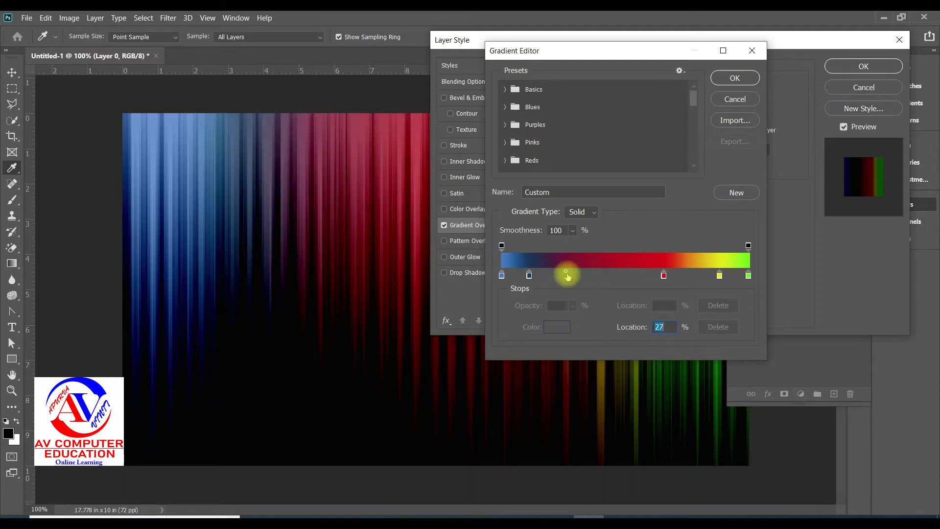
{"action": "left_click_drag", "start_coordinate": [567, 276], "coordinate": [582, 275]}
{"action": "left_click", "coordinate": [559, 328]}
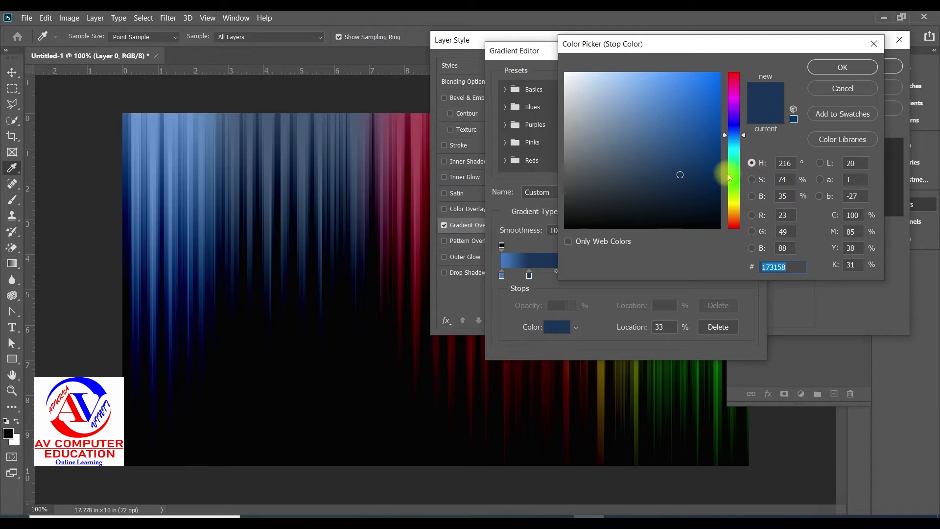
{"action": "left_click", "coordinate": [730, 175]}
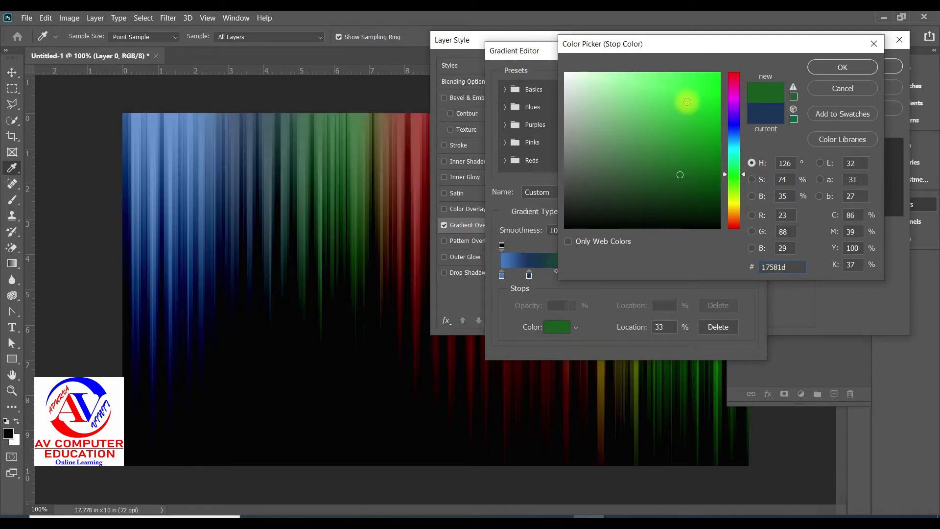
{"action": "left_click_drag", "start_coordinate": [689, 89], "coordinate": [706, 80]}
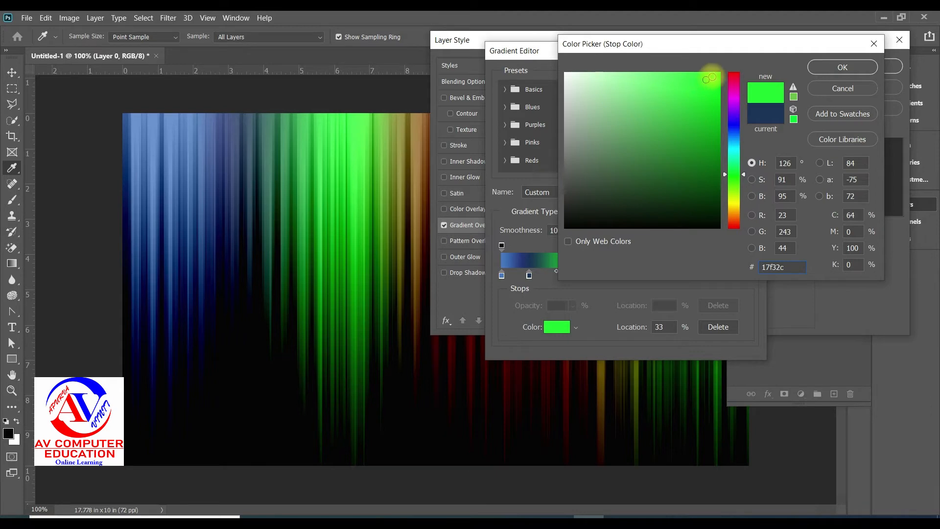
{"action": "left_click", "coordinate": [843, 67]}
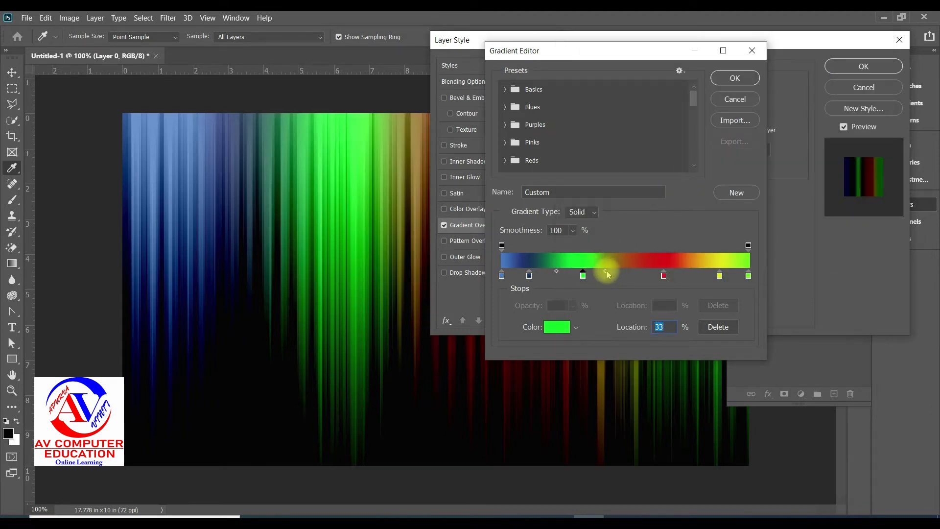
Set the green-red midpoint to 46%, move the yellow stop to 85%, and shift the red stop closer to the green one
{"action": "left_click_drag", "start_coordinate": [607, 274], "coordinate": [621, 273]}
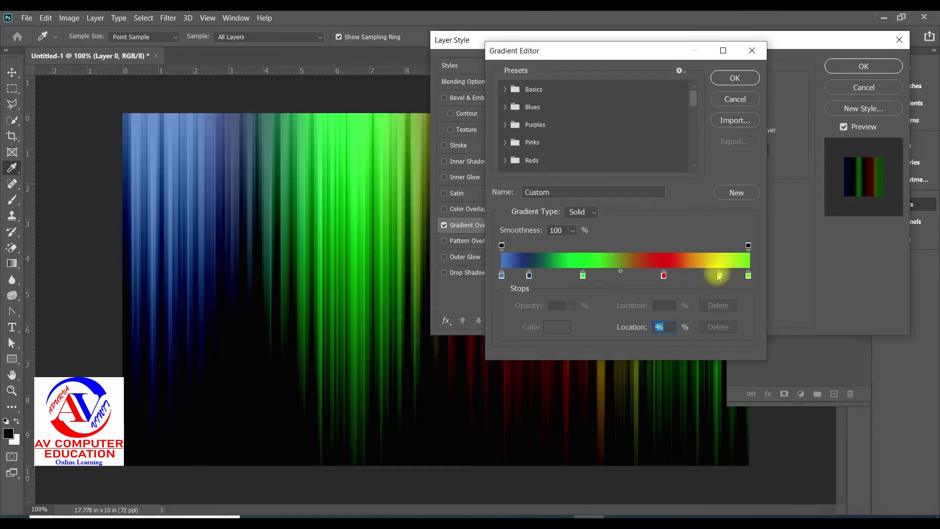
{"action": "left_click_drag", "start_coordinate": [720, 276], "coordinate": [714, 277]}
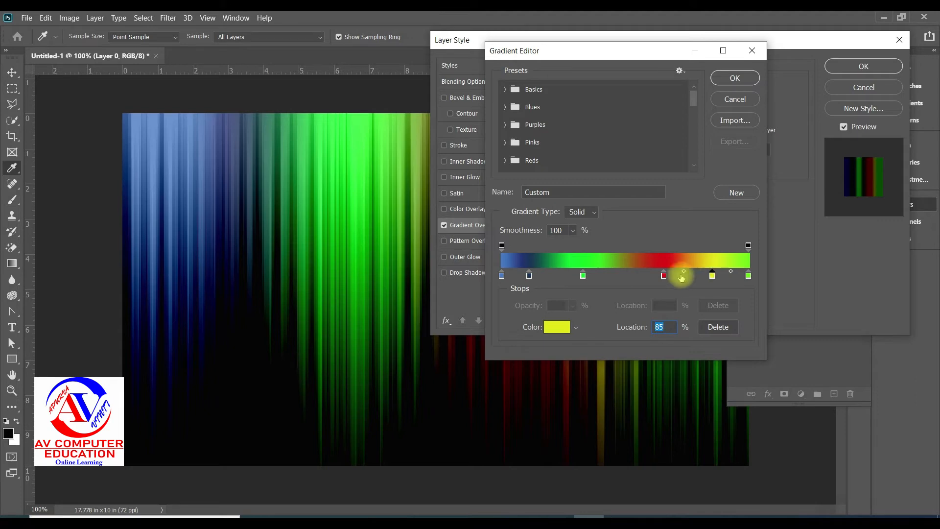
{"action": "left_click_drag", "start_coordinate": [663, 275], "coordinate": [645, 276]}
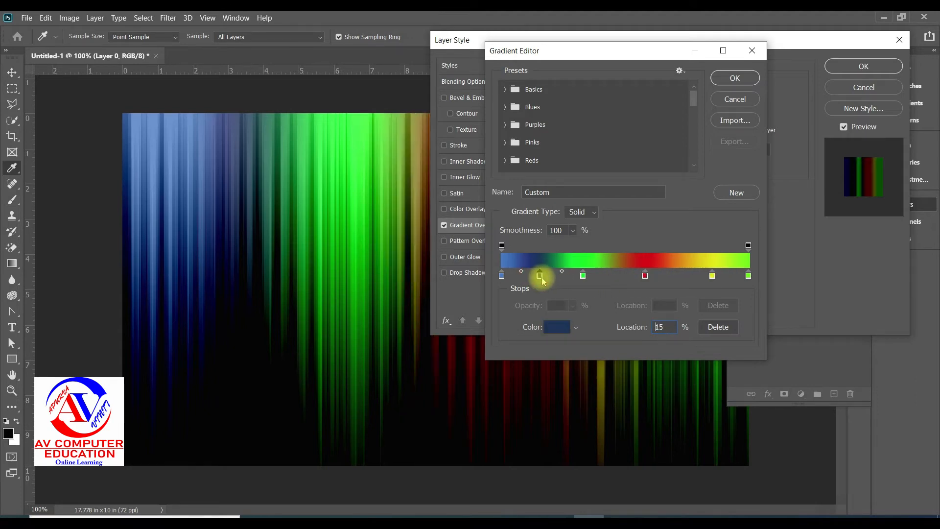
Position the dark blue stop at 17% and recolor it bright blue (#176bea)
{"action": "left_click", "coordinate": [551, 328]}
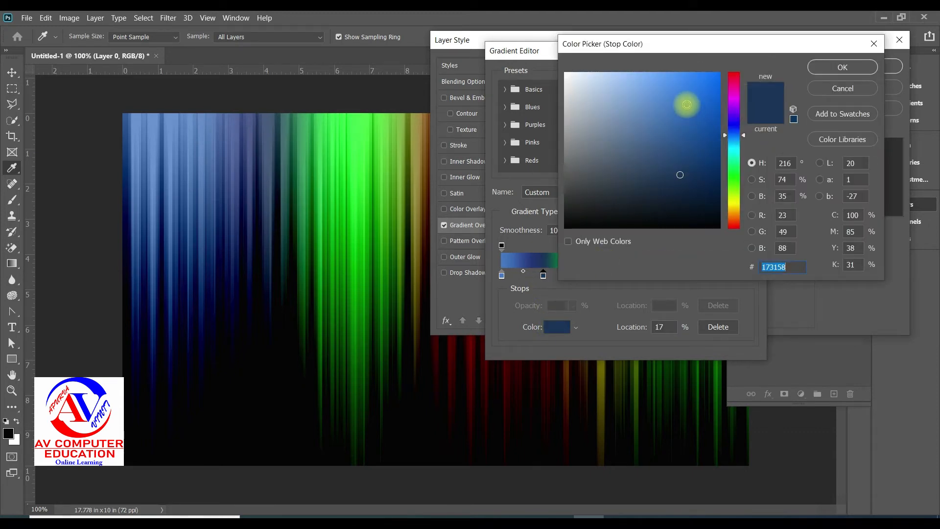
{"action": "left_click", "coordinate": [687, 104]}
{"action": "left_click_drag", "start_coordinate": [687, 104], "coordinate": [706, 85]}
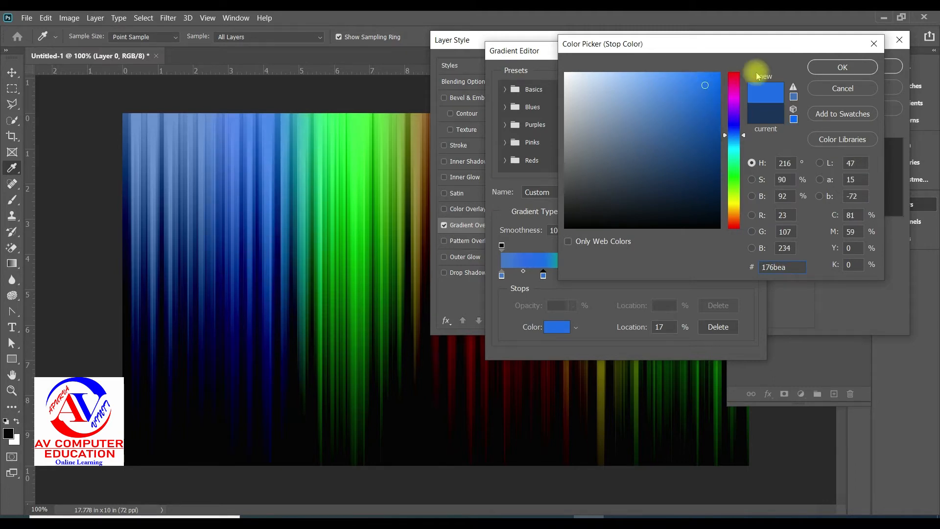
{"action": "left_click", "coordinate": [841, 67]}
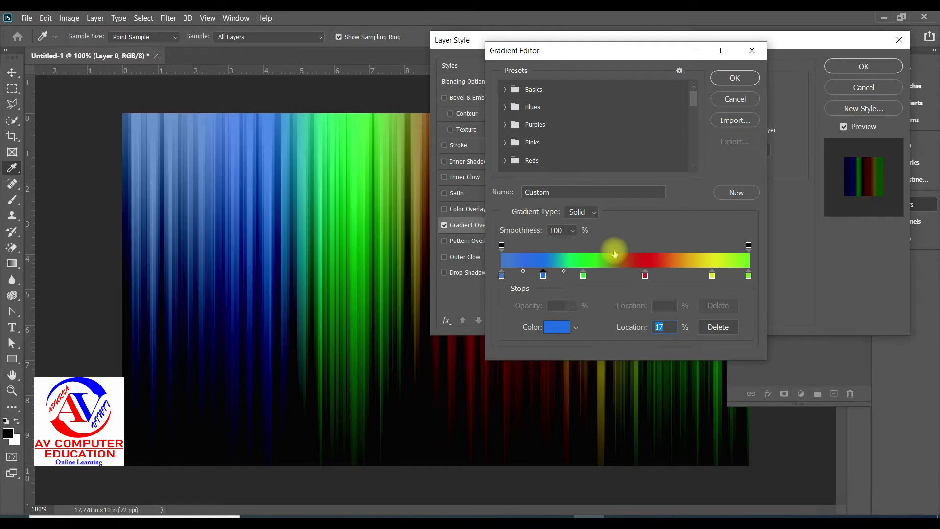
Recolor the gradient's red stop at 58% to a brighter red (#f81213)
{"action": "left_click", "coordinate": [645, 275]}
{"action": "left_click", "coordinate": [556, 331]}
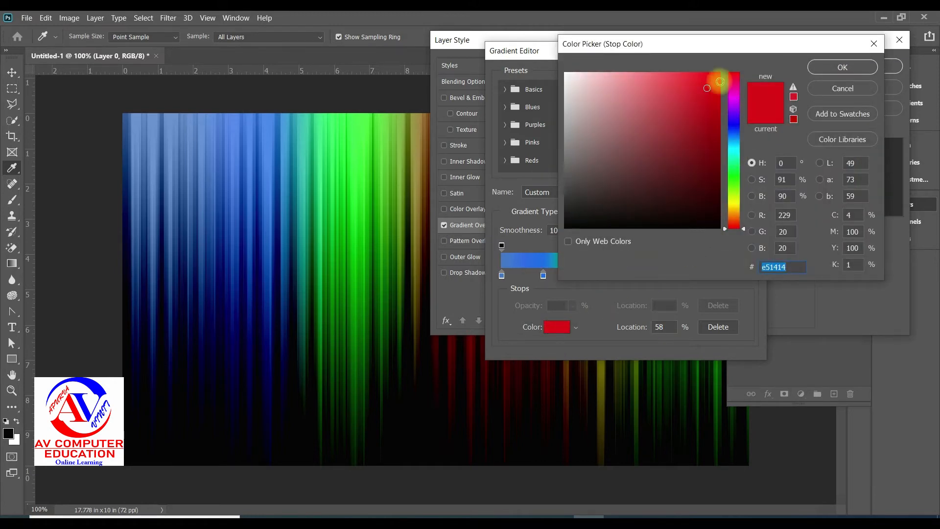
{"action": "left_click", "coordinate": [716, 77]}
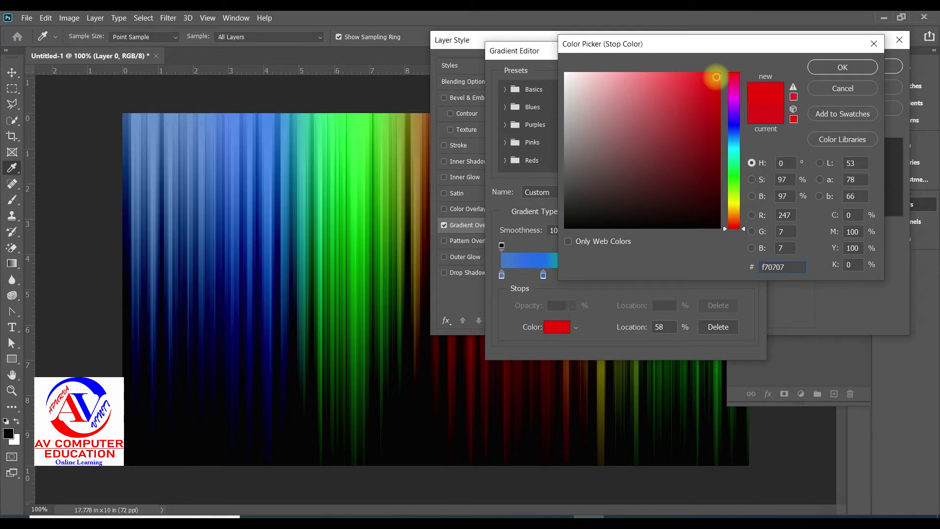
{"action": "left_click", "coordinate": [709, 84]}
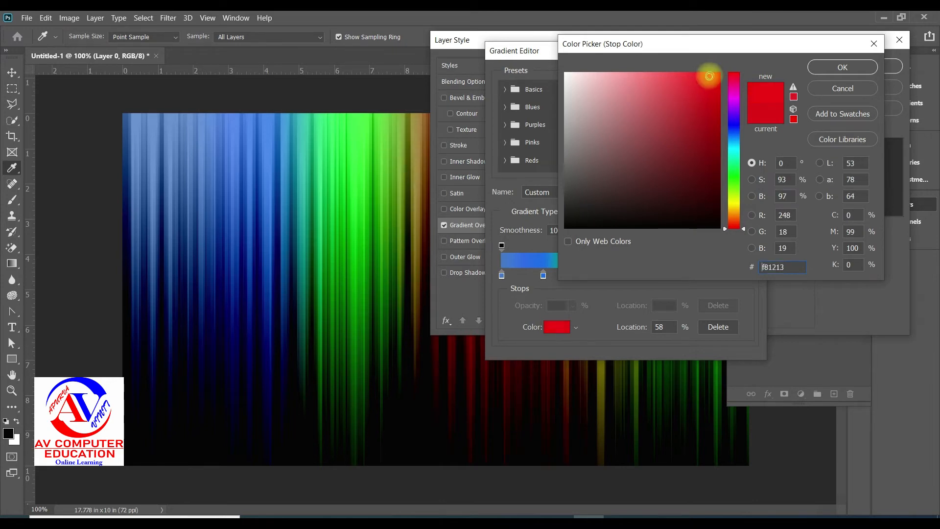
{"action": "left_click", "coordinate": [820, 67]}
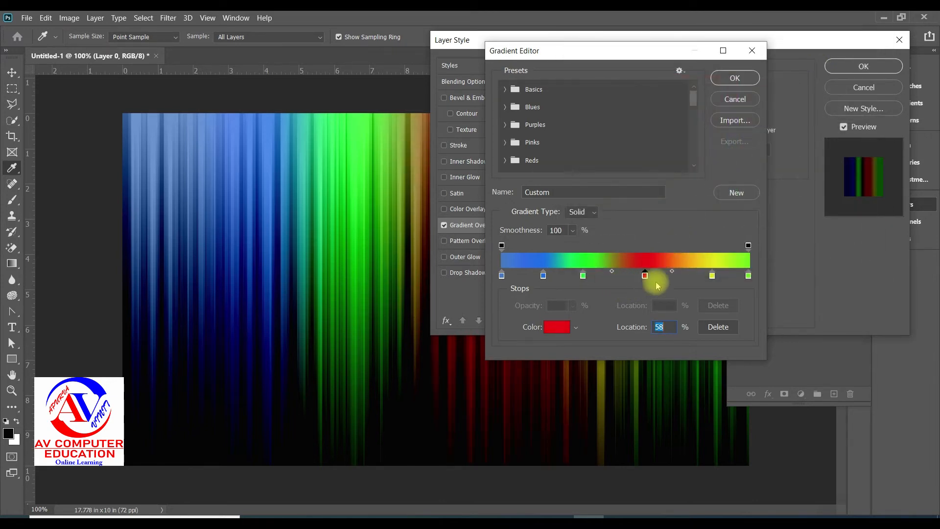
Set the red-yellow midpoint to 53%, brighten the color of the yellow stop at 85%, and accept the edited gradient
{"action": "left_click_drag", "start_coordinate": [672, 271], "coordinate": [680, 270]}
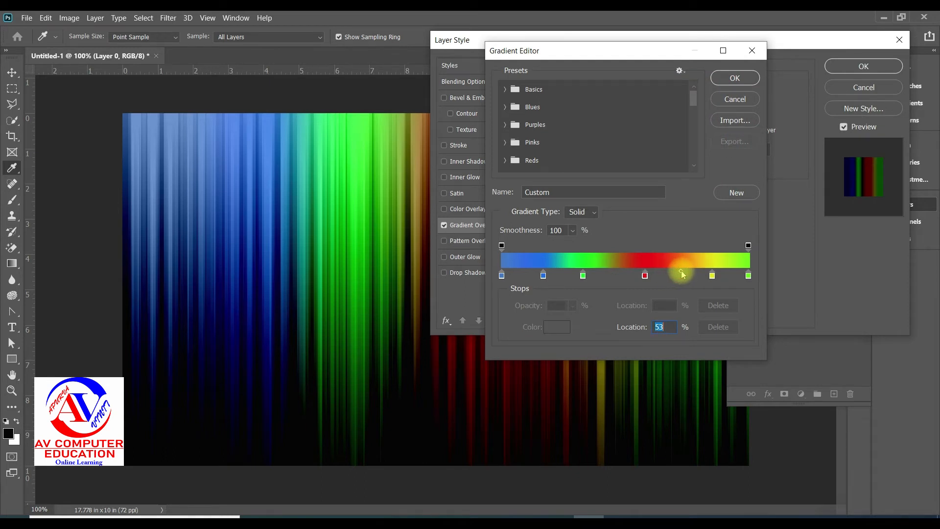
{"action": "left_click", "coordinate": [712, 275]}
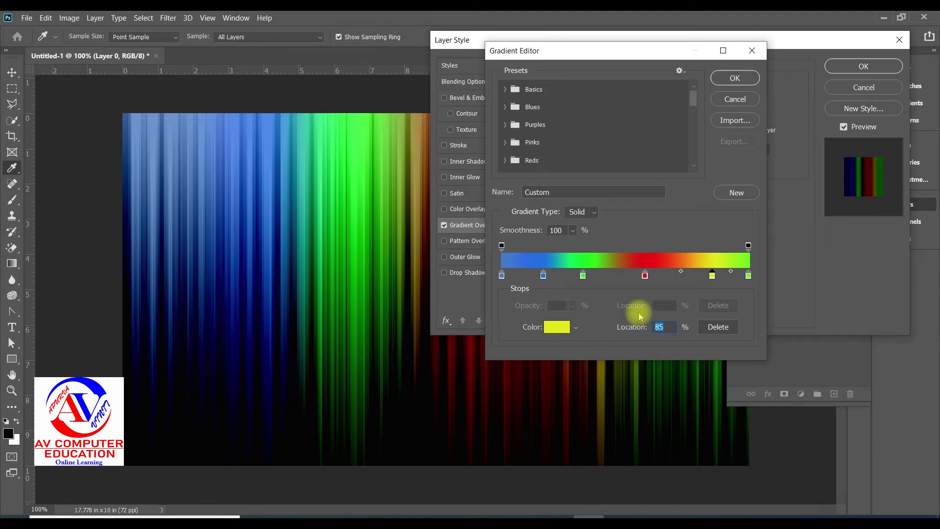
{"action": "left_click", "coordinate": [556, 327]}
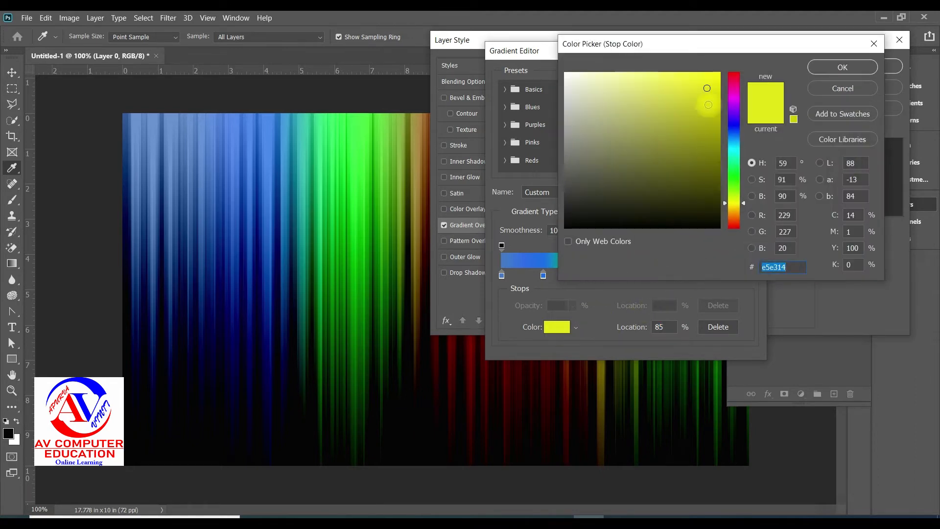
{"action": "left_click", "coordinate": [843, 67]}
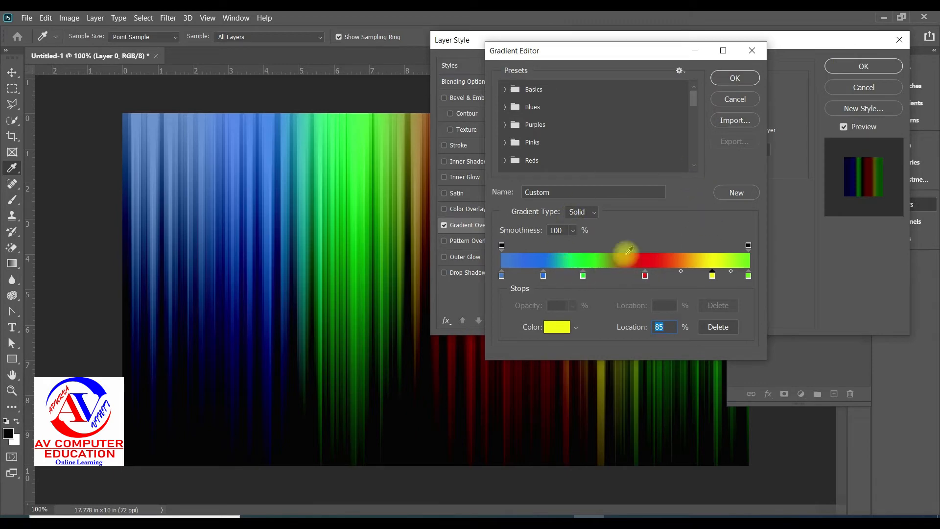
{"action": "left_click", "coordinate": [735, 78]}
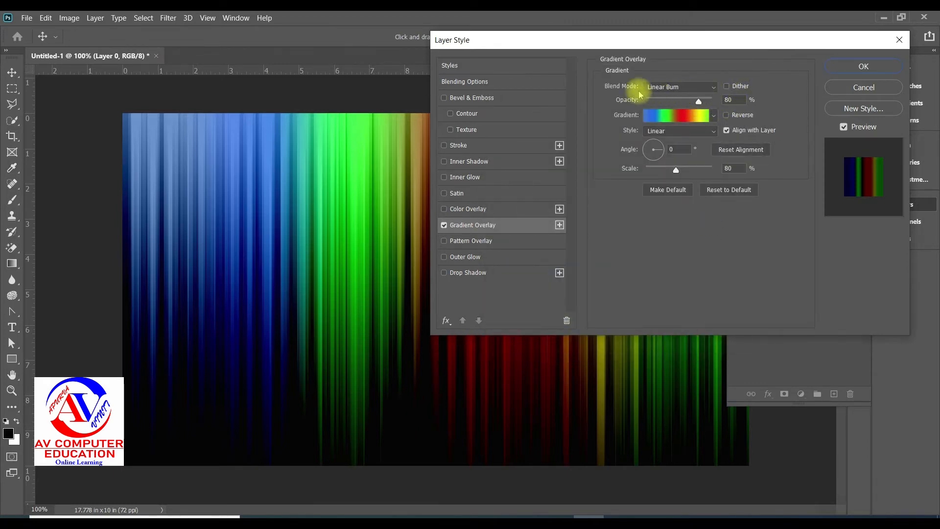
Try the Multiply and Linear Dodge (Add) blend modes on the gradient overlay, and return it to Linear Burn
{"action": "left_click", "coordinate": [680, 92]}
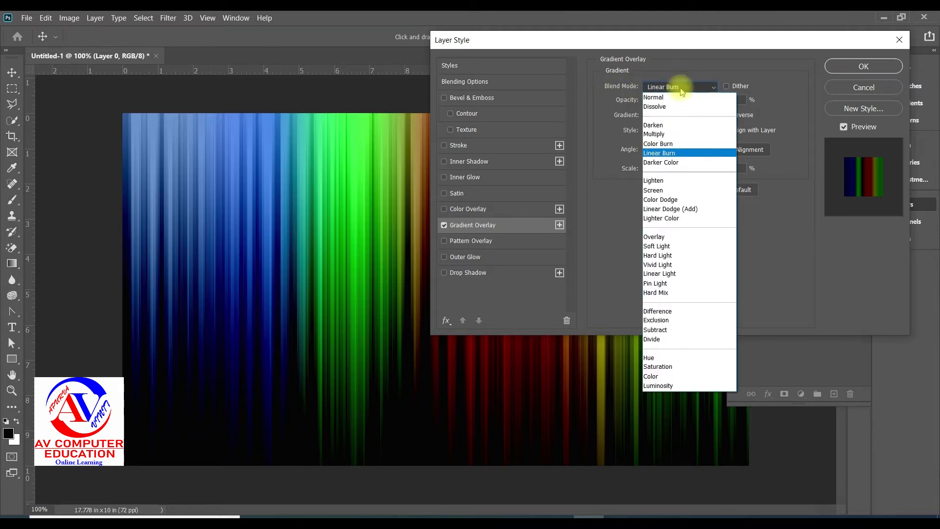
{"action": "left_click", "coordinate": [680, 134]}
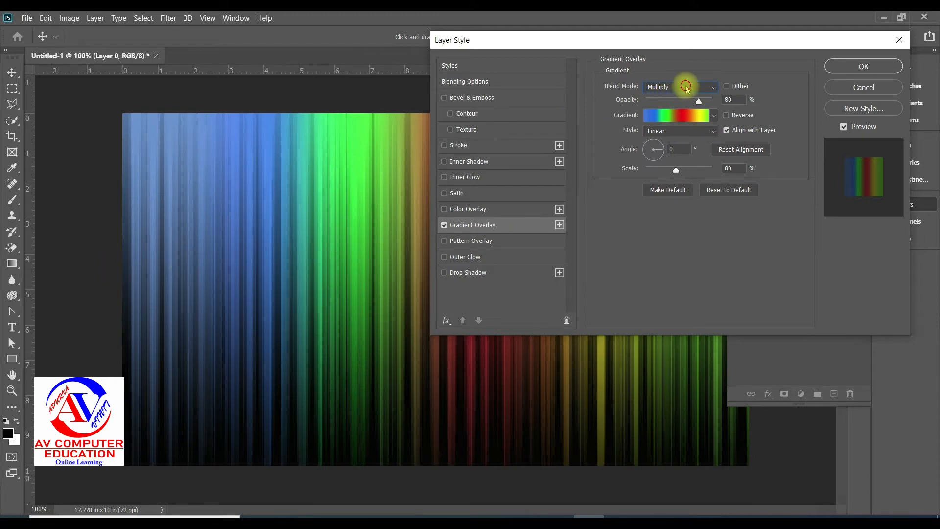
{"action": "left_click", "coordinate": [687, 89]}
{"action": "left_click", "coordinate": [661, 209]}
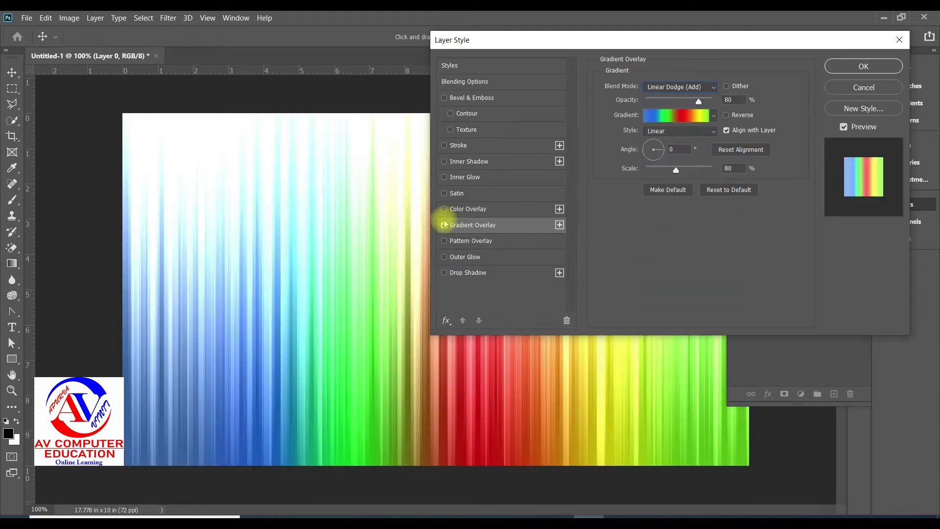
{"action": "left_click", "coordinate": [698, 87]}
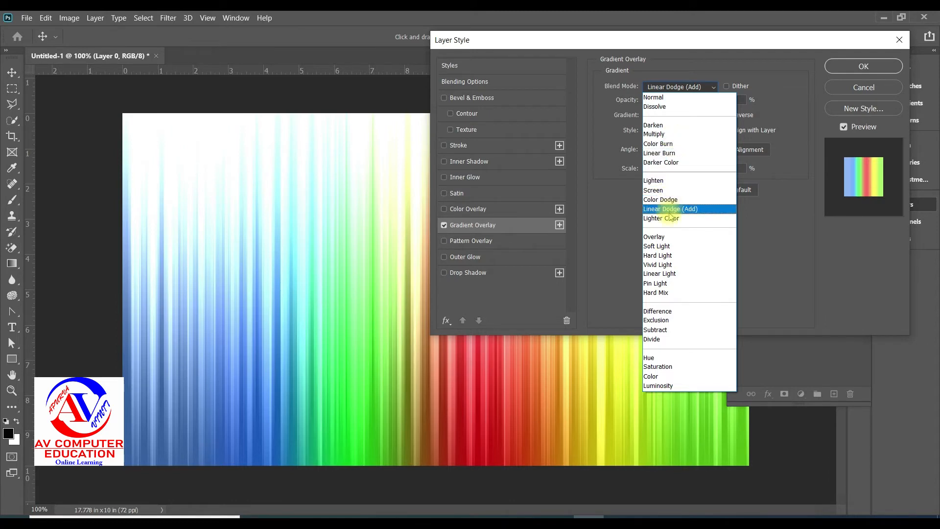
{"action": "left_click", "coordinate": [666, 153]}
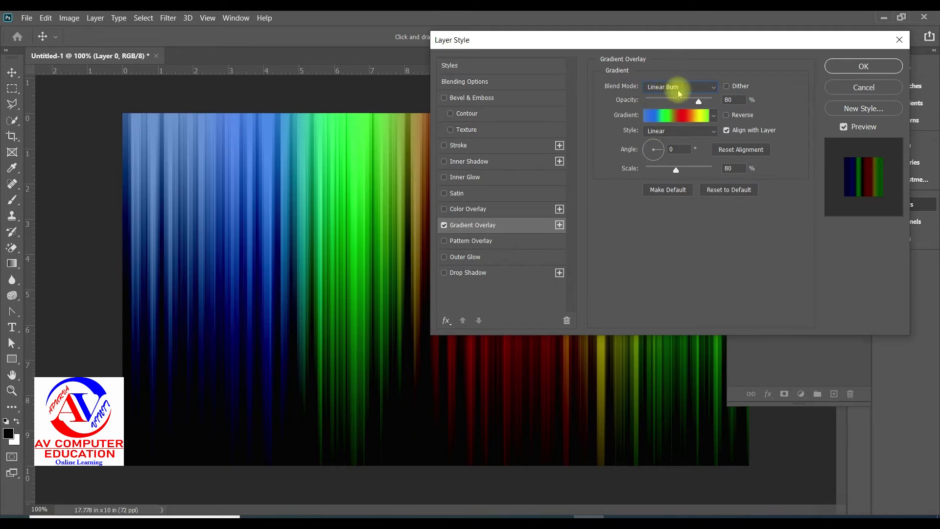
Set the gradient overlay's opacity to 81%
{"action": "left_click", "coordinate": [722, 99]}
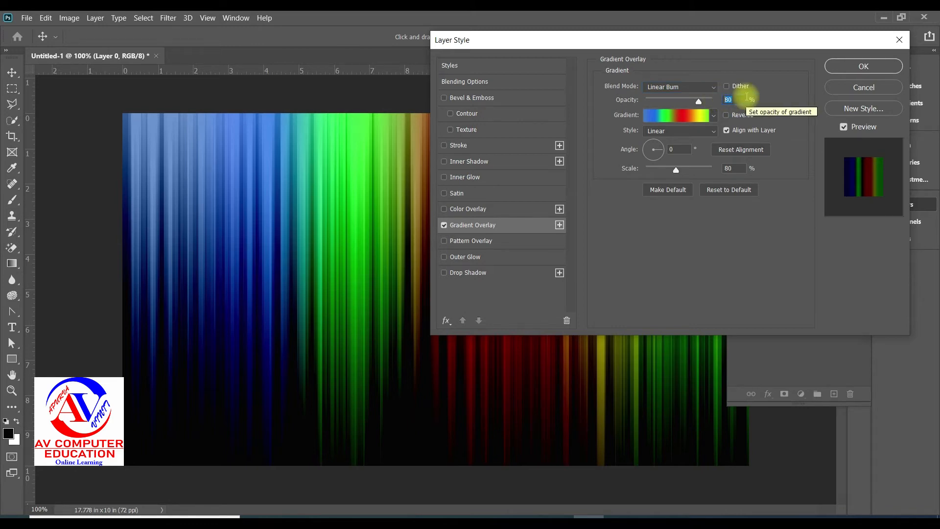
{"action": "type", "text": "81"}
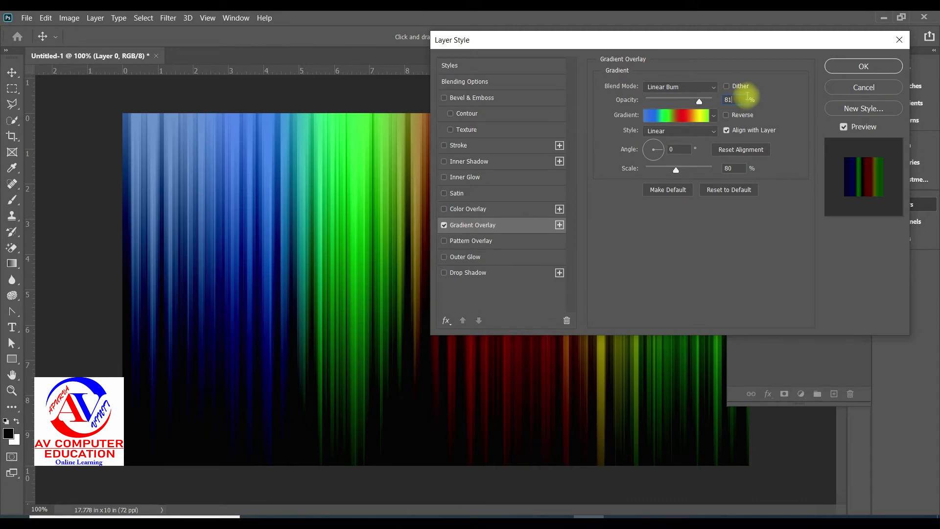
Try the Radial, Reflected and Diamond gradient styles on the overlay, and return it to Linear
{"action": "left_click", "coordinate": [655, 131]}
{"action": "left_click", "coordinate": [652, 147]}
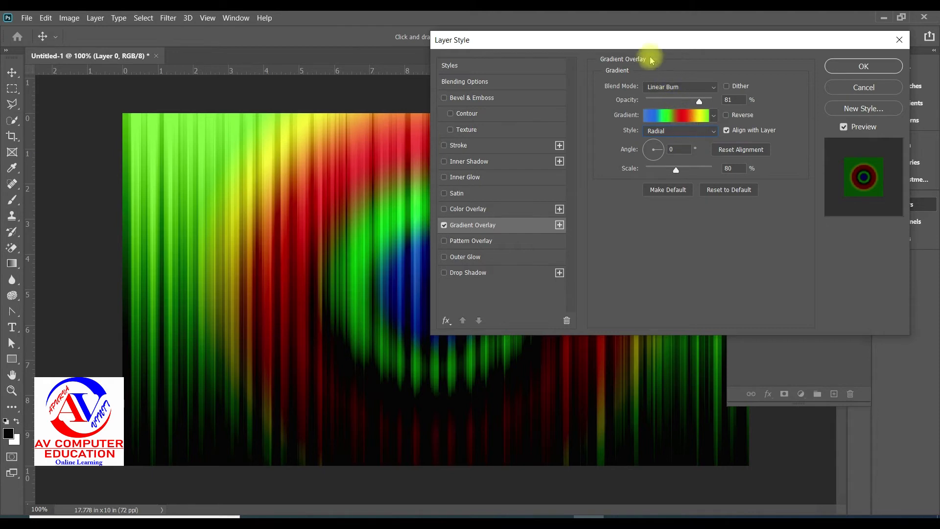
{"action": "mouse_move", "coordinate": [641, 44]}
{"action": "left_mouse_down"}
{"action": "mouse_move", "coordinate": [692, 18]}
{"action": "mouse_move", "coordinate": [690, 29]}
{"action": "mouse_move", "coordinate": [872, 101]}
{"action": "mouse_move", "coordinate": [935, 57]}
{"action": "mouse_move", "coordinate": [655, 49]}
{"action": "left_mouse_up"}
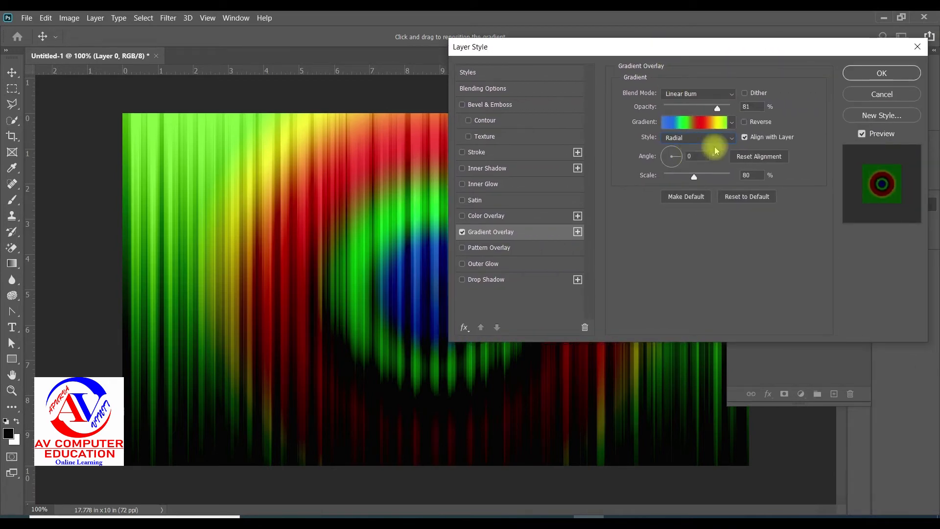
{"action": "left_click", "coordinate": [681, 137]}
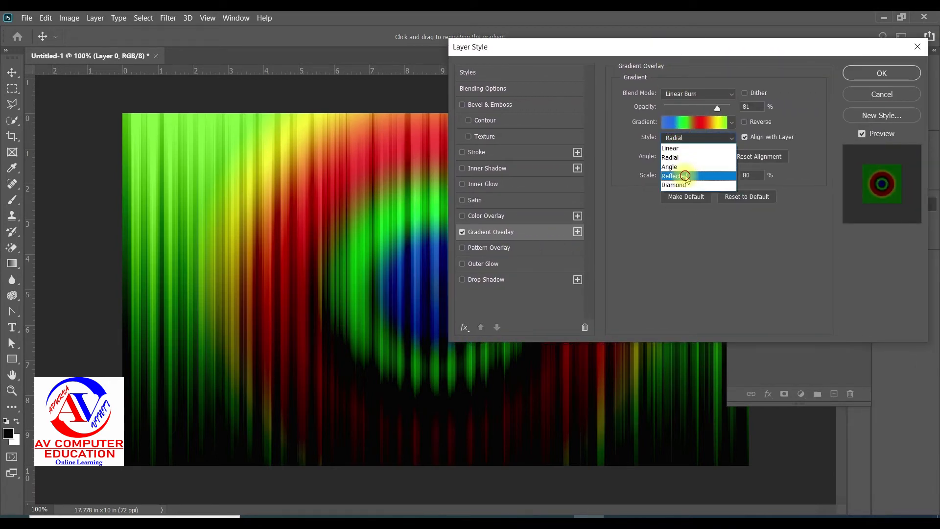
{"action": "left_click", "coordinate": [685, 176]}
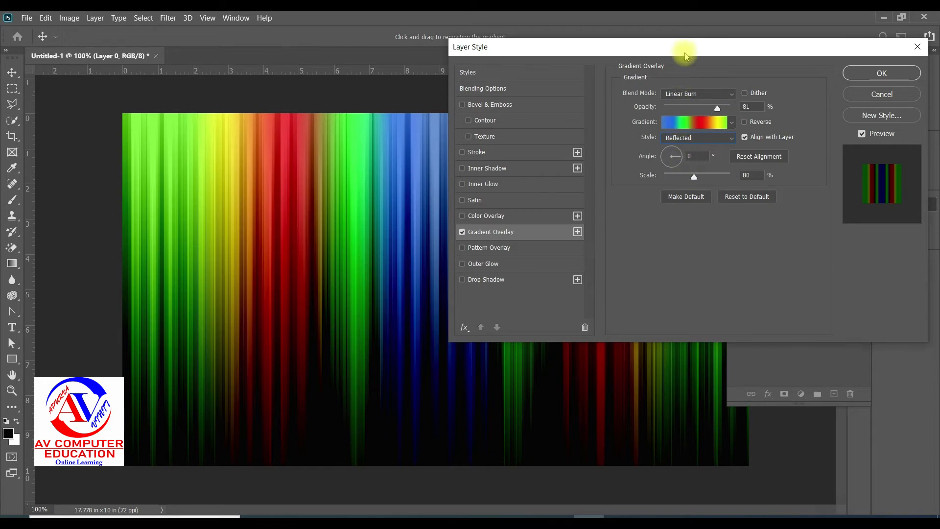
{"action": "mouse_move", "coordinate": [691, 47]}
{"action": "left_mouse_down"}
{"action": "mouse_move", "coordinate": [908, 256]}
{"action": "mouse_move", "coordinate": [938, 191]}
{"action": "mouse_move", "coordinate": [822, 94]}
{"action": "mouse_move", "coordinate": [675, 44]}
{"action": "left_mouse_up"}
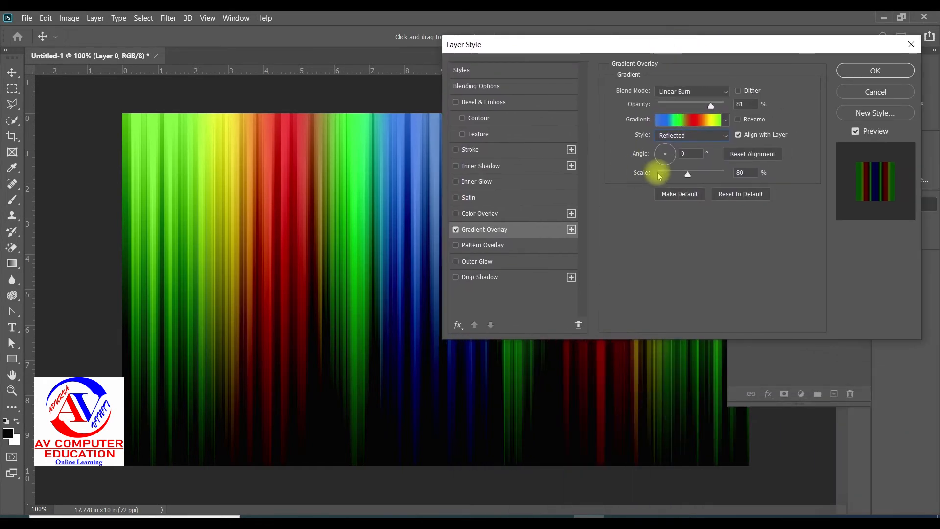
{"action": "left_click", "coordinate": [683, 137]}
{"action": "left_click", "coordinate": [684, 182]}
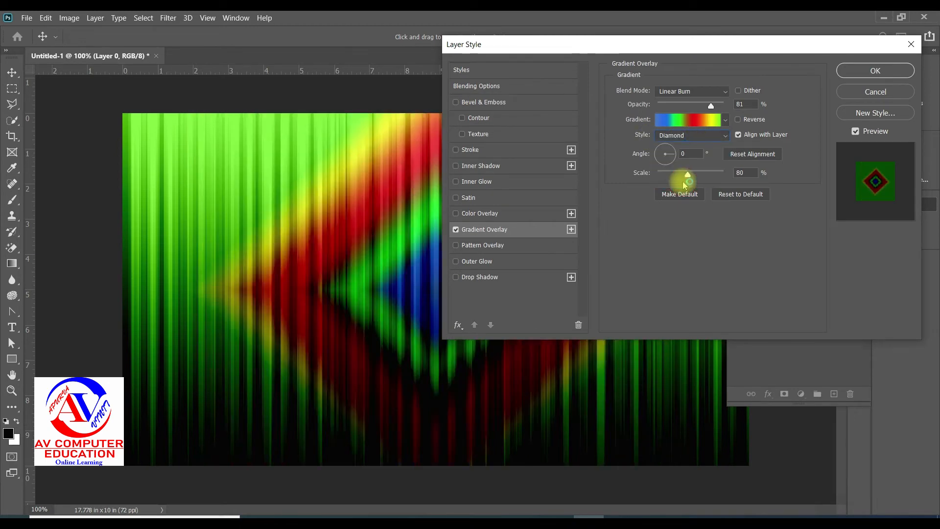
{"action": "left_click_drag", "start_coordinate": [645, 46], "coordinate": [568, 38]}
{"action": "left_click", "coordinate": [594, 126]}
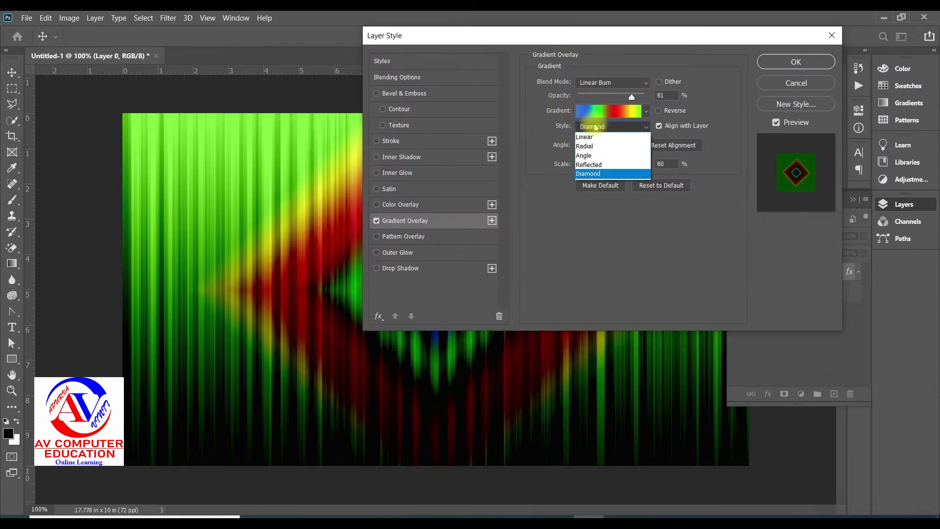
{"action": "left_click", "coordinate": [591, 138]}
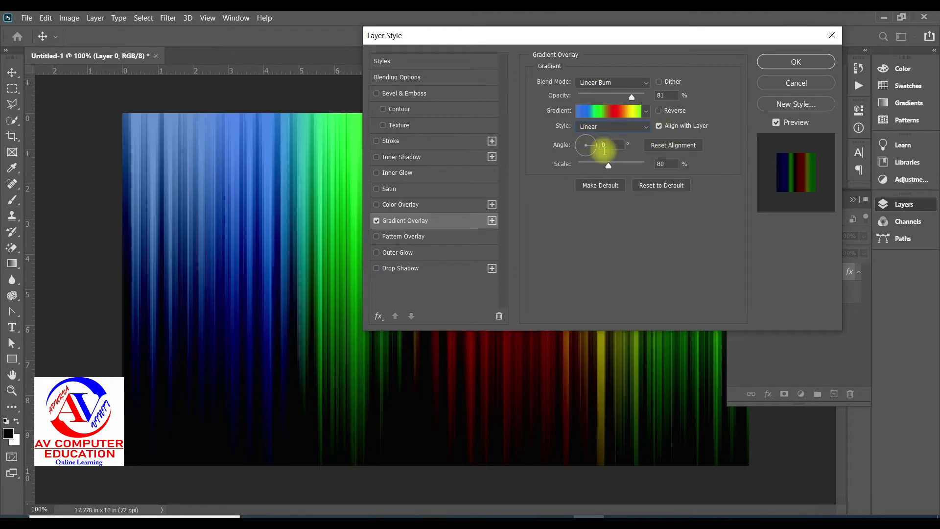
Try gradient overlay angles of 61° and 161°, and return the angle to 0°
{"action": "left_click", "coordinate": [590, 142]}
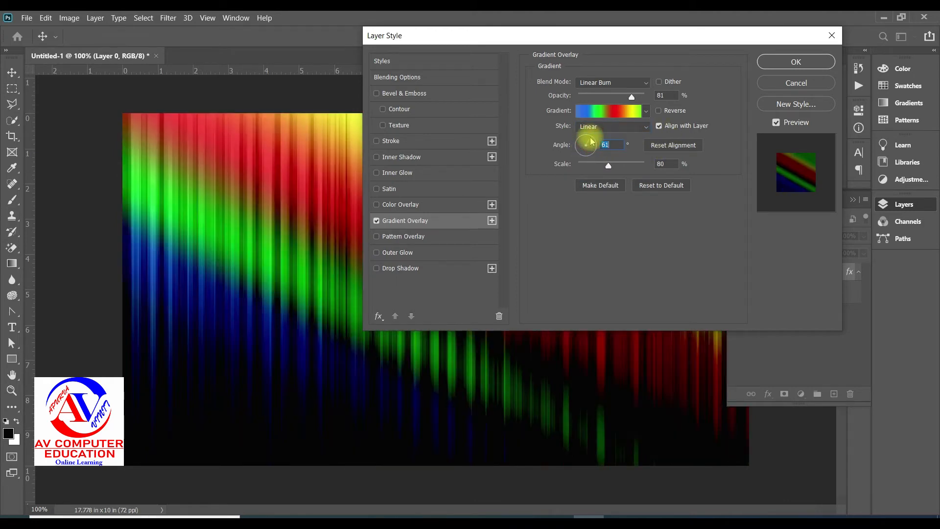
{"action": "mouse_move", "coordinate": [590, 141]}
{"action": "left_mouse_down"}
{"action": "mouse_move", "coordinate": [589, 158]}
{"action": "mouse_move", "coordinate": [573, 157]}
{"action": "mouse_move", "coordinate": [577, 143]}
{"action": "left_mouse_up"}
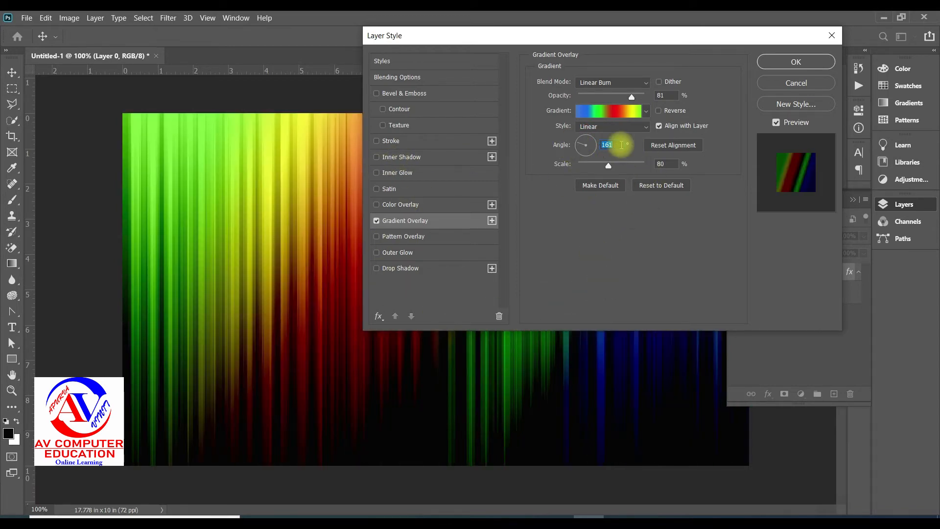
{"action": "type", "text": "0"}
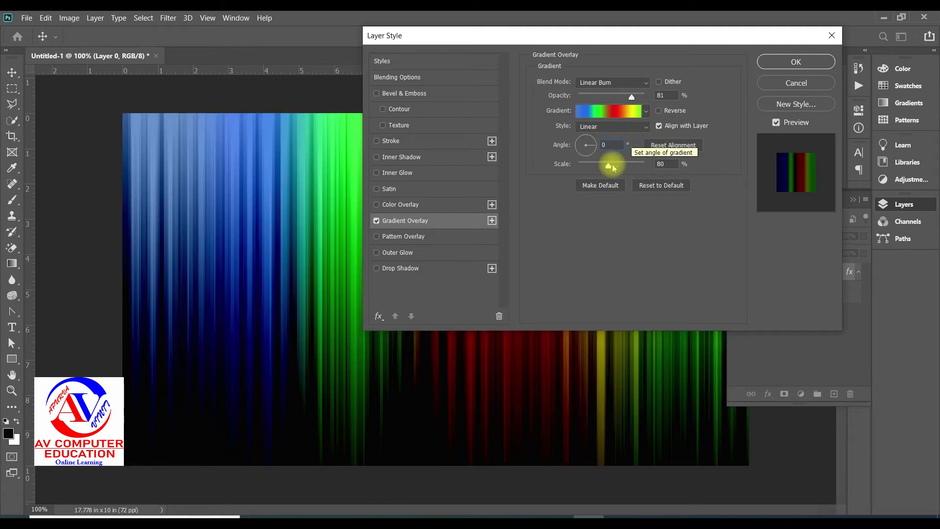
Set the gradient overlay's scale to 100% and apply the layer style
{"action": "mouse_move", "coordinate": [608, 167]}
{"action": "left_mouse_down"}
{"action": "mouse_move", "coordinate": [643, 165]}
{"action": "mouse_move", "coordinate": [597, 157]}
{"action": "mouse_move", "coordinate": [625, 160]}
{"action": "mouse_move", "coordinate": [611, 162]}
{"action": "left_mouse_up"}
{"action": "left_click", "coordinate": [669, 162]}
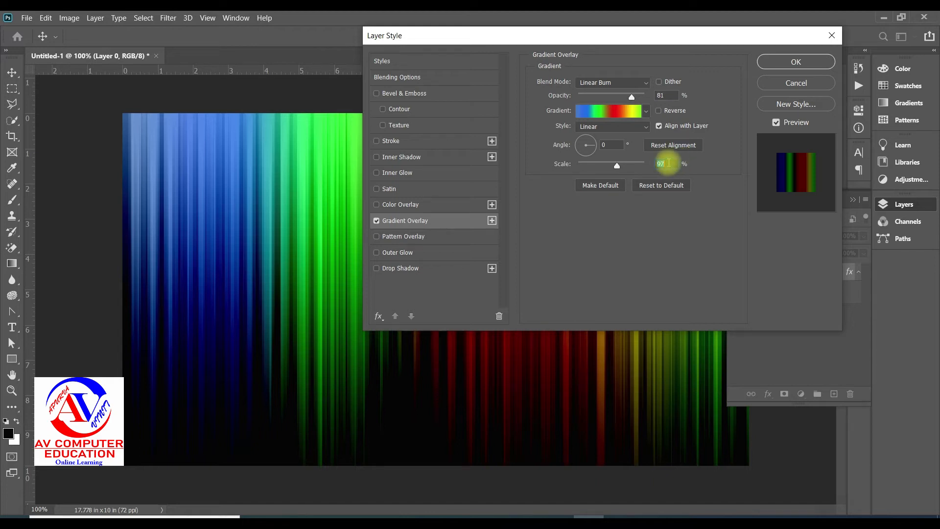
{"action": "type", "text": "1"}
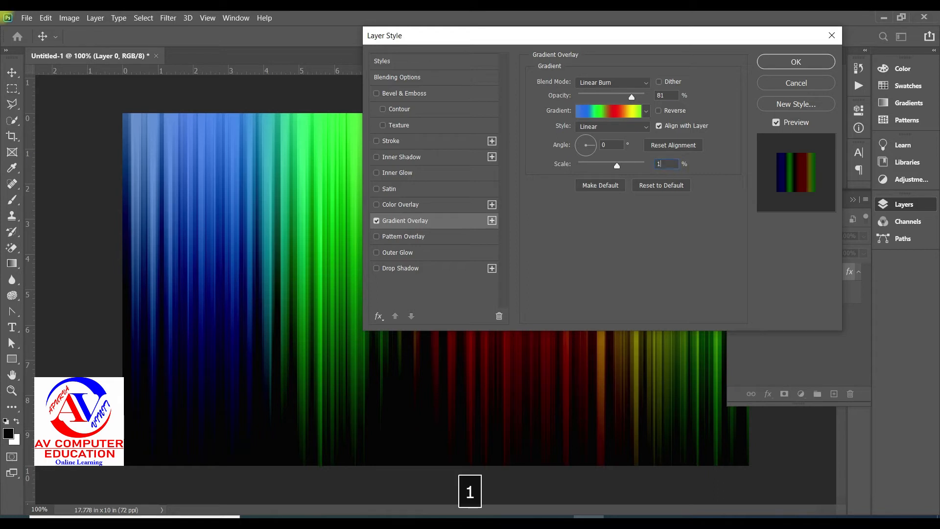
{"action": "type", "text": "00"}
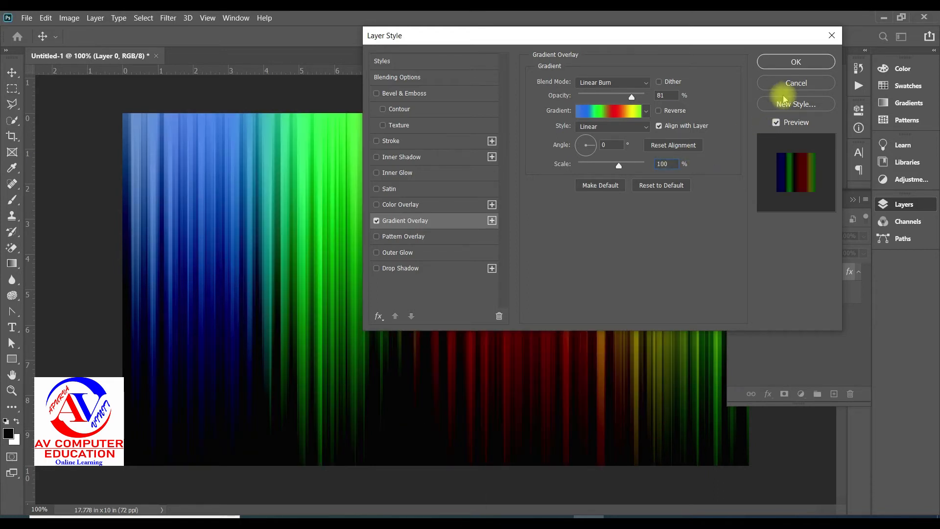
{"action": "left_click", "coordinate": [794, 62]}
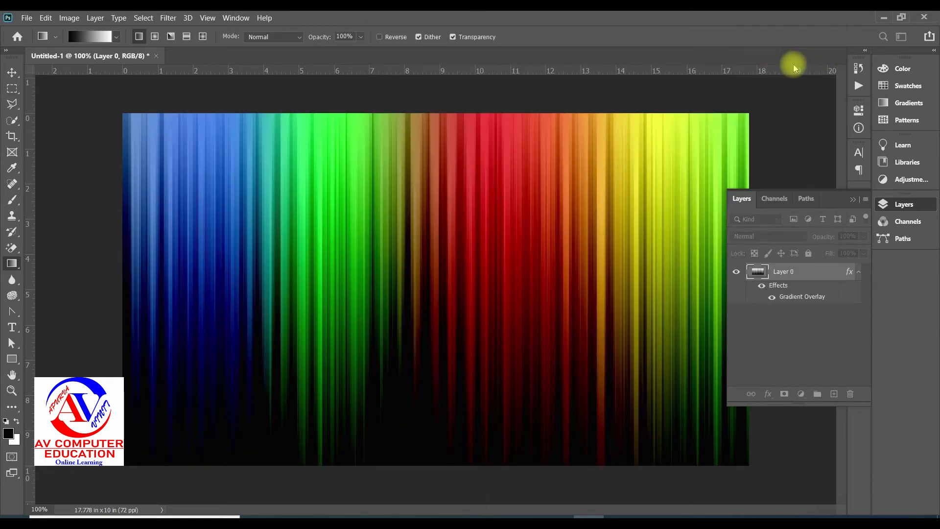
Draw a full-height black-to-white linear gradient from bottom to top on a new layer and blend it with Soft Light
{"action": "left_click", "coordinate": [833, 394]}
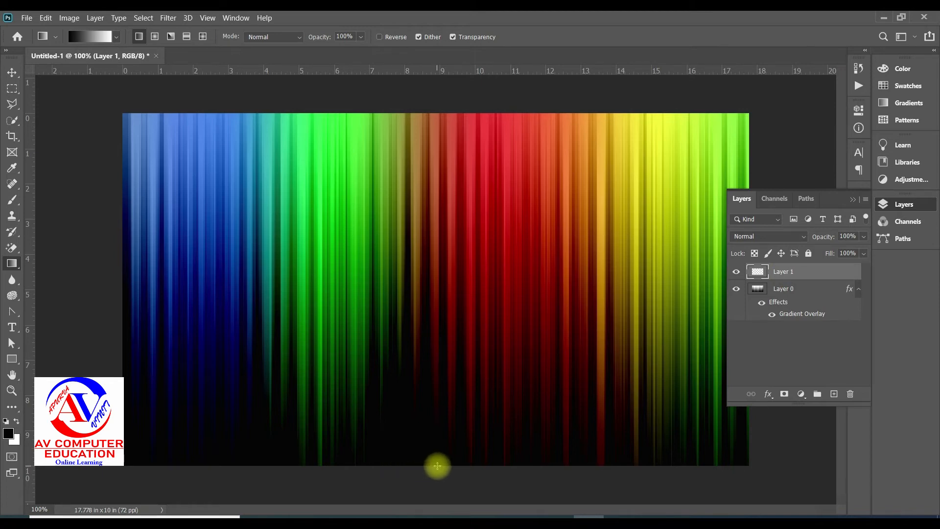
{"action": "left_click_drag", "start_coordinate": [437, 465], "coordinate": [439, 110]}
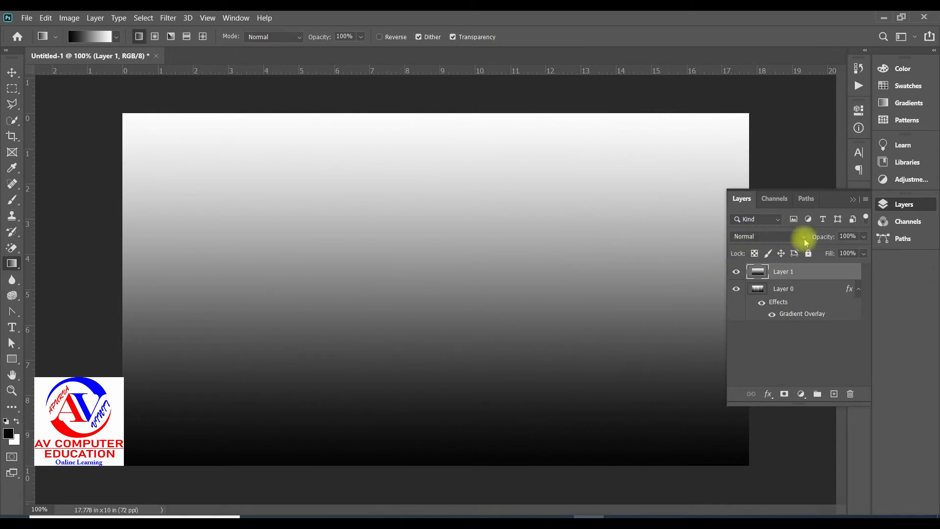
{"action": "left_click", "coordinate": [761, 237]}
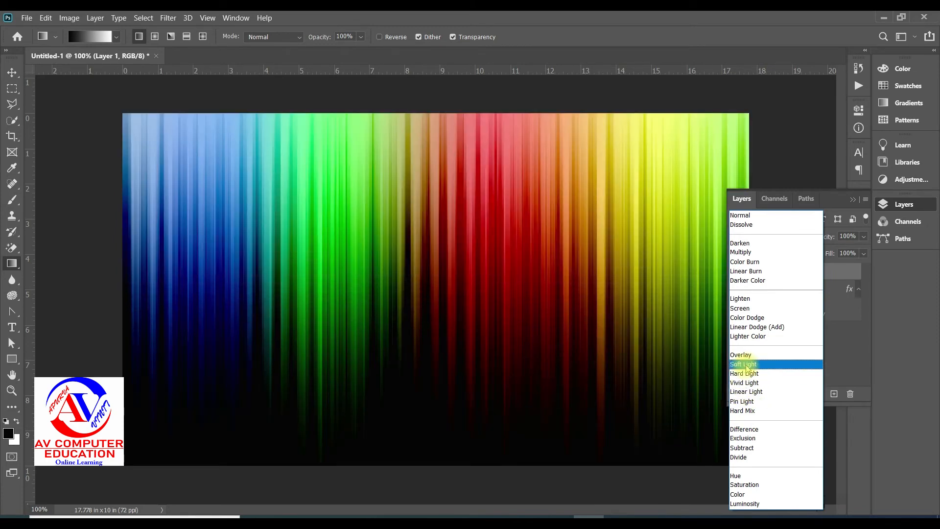
{"action": "left_click", "coordinate": [745, 366]}
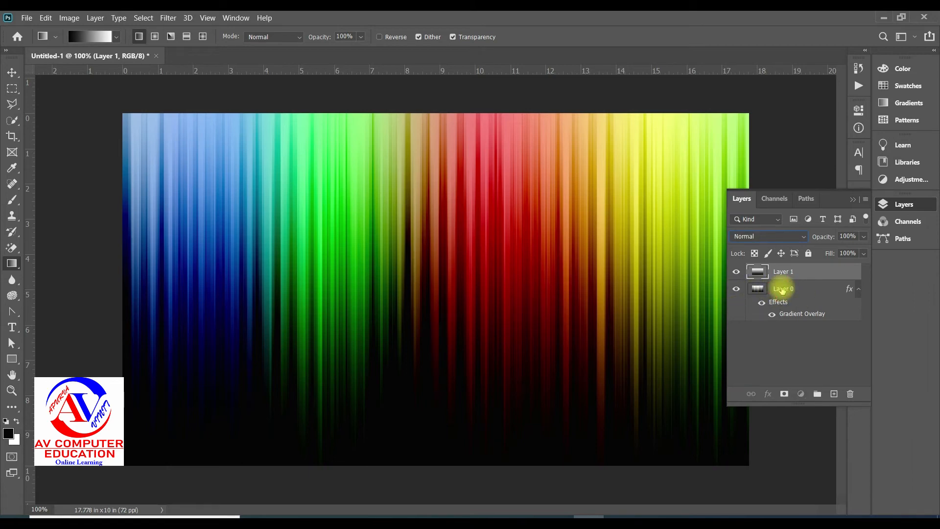
Set the scale of the lower streak layer's Gradient Overlay to 80% and apply the layer style
{"action": "left_click", "coordinate": [783, 289]}
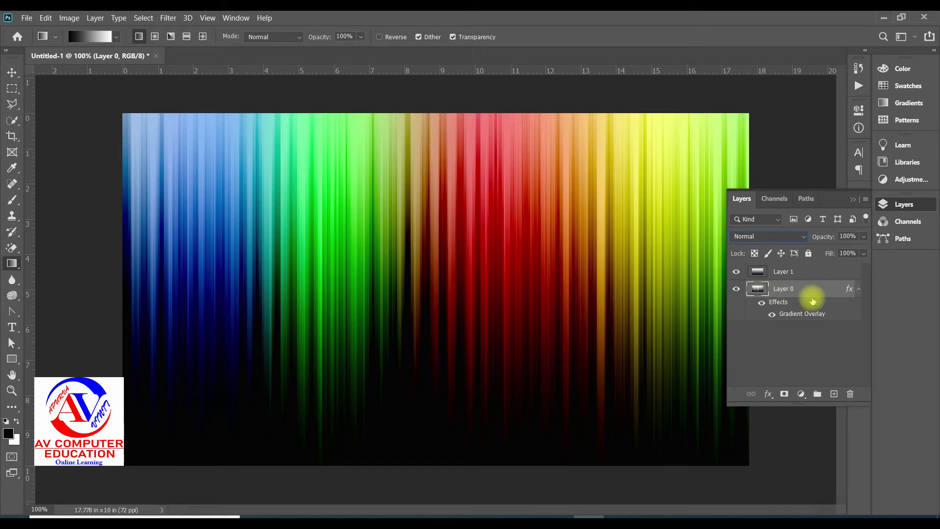
{"action": "left_click", "coordinate": [95, 18]}
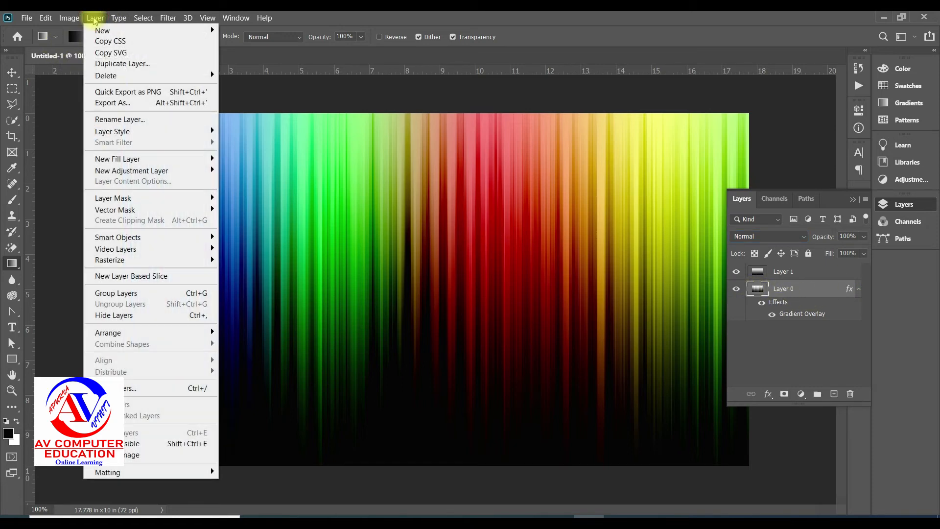
{"action": "mouse_move", "coordinate": [127, 131]}
{"action": "left_click", "coordinate": [235, 130]}
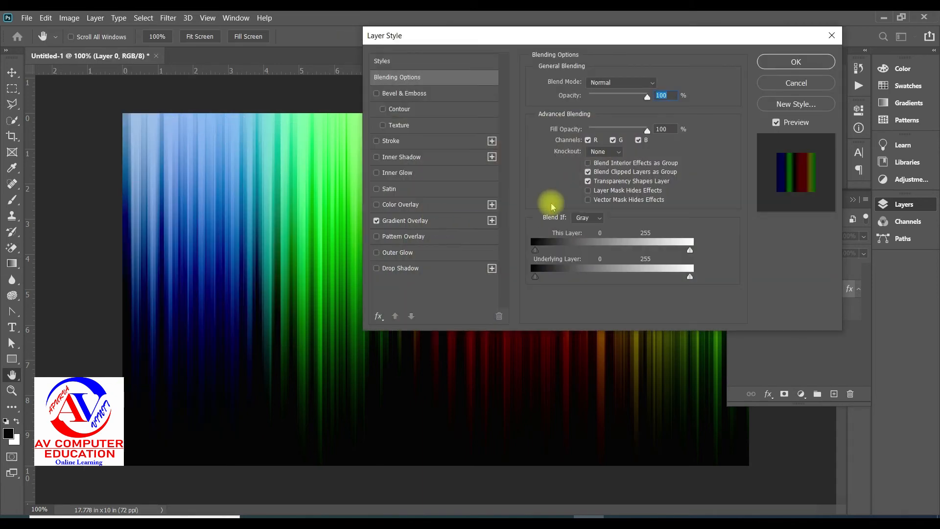
{"action": "left_click", "coordinate": [404, 221]}
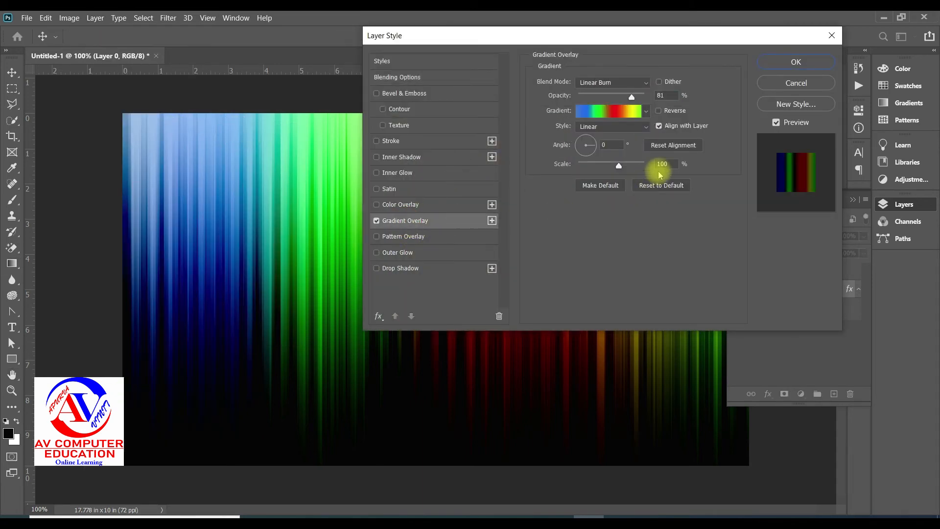
{"action": "left_click", "coordinate": [674, 164]}
{"action": "type", "text": "80"}
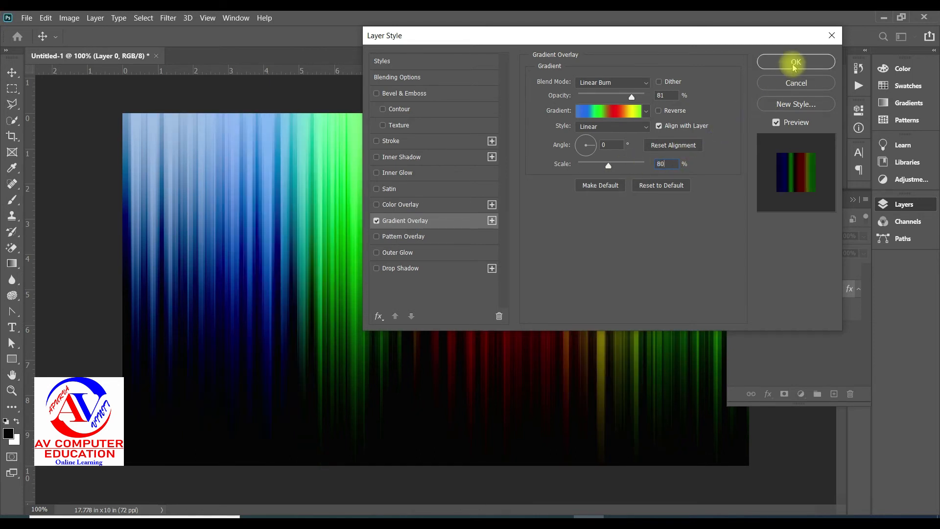
{"action": "left_click", "coordinate": [794, 63]}
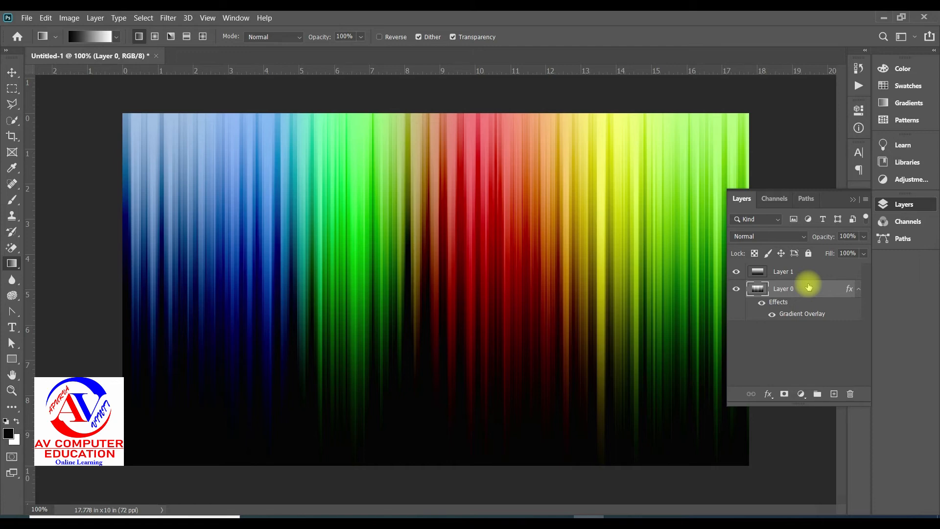
Create a new 50 × 100 pixel document at 72 pixels/inch and fill it with black using the Paint Bucket
{"action": "left_click", "coordinate": [27, 19]}
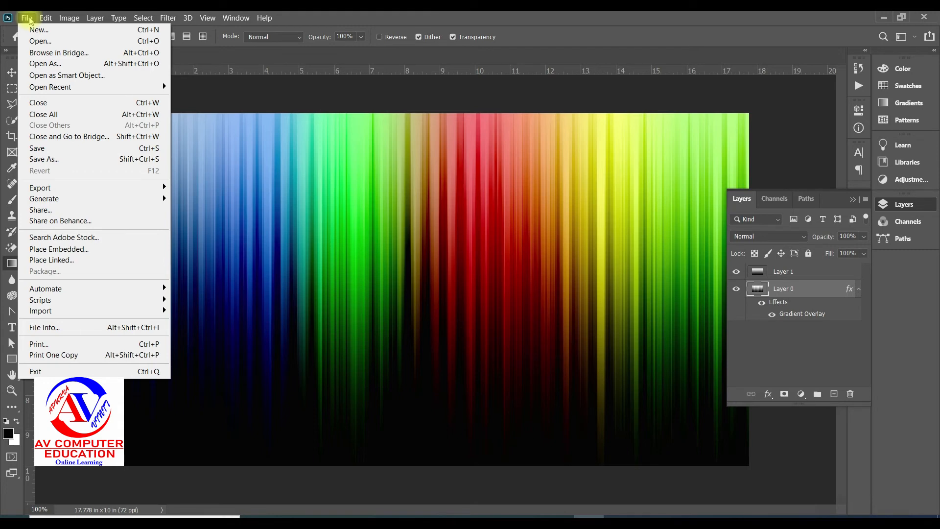
{"action": "left_click", "coordinate": [39, 29]}
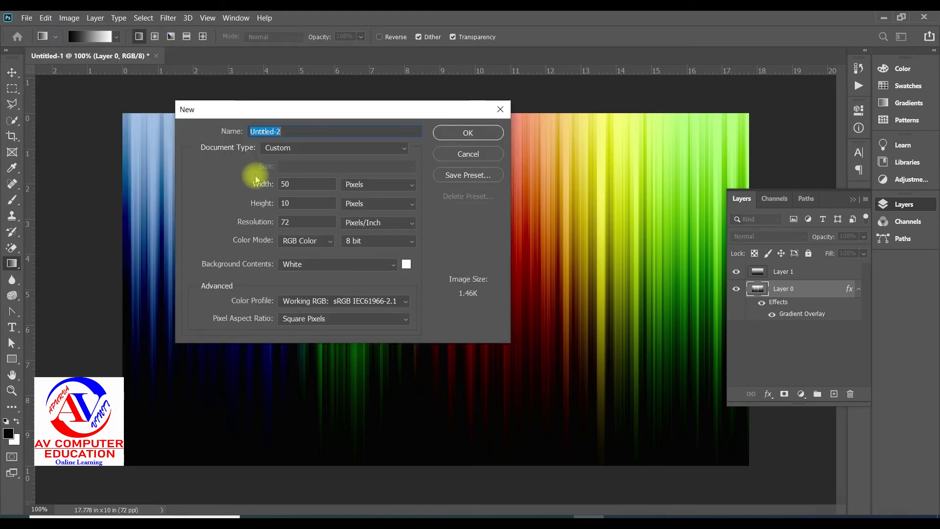
{"action": "double_click", "coordinate": [293, 186]}
{"action": "type", "text": "50"}
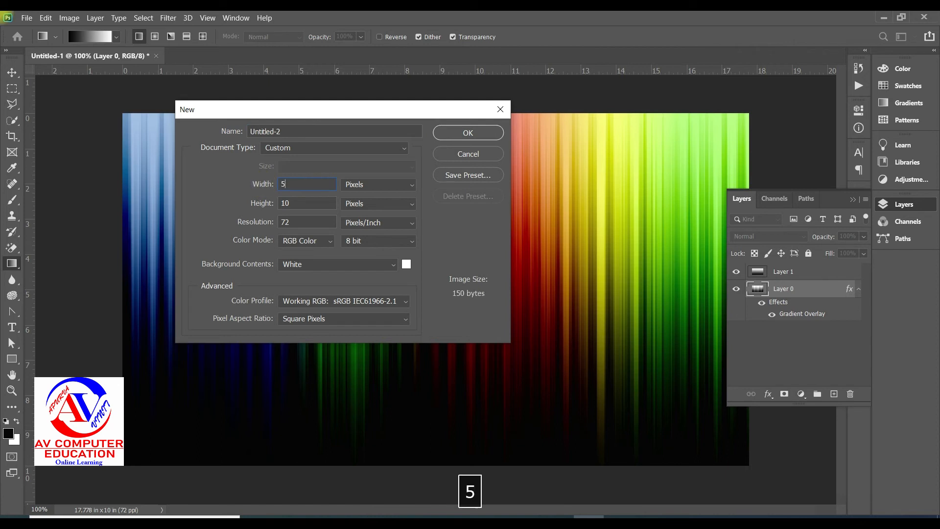
{"action": "double_click", "coordinate": [311, 207]}
{"action": "type", "text": "1"}
{"action": "left_click", "coordinate": [455, 135]}
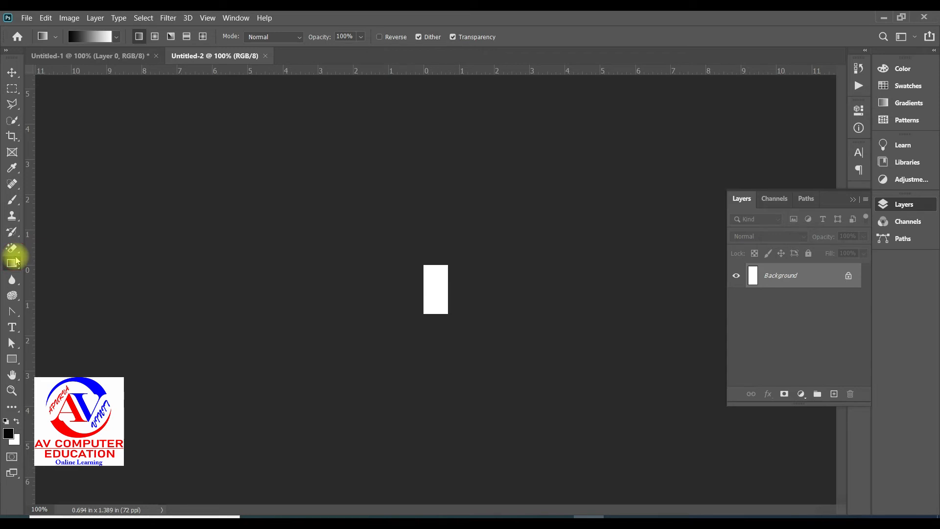
{"action": "right_click", "coordinate": [13, 263]}
{"action": "left_click", "coordinate": [80, 276]}
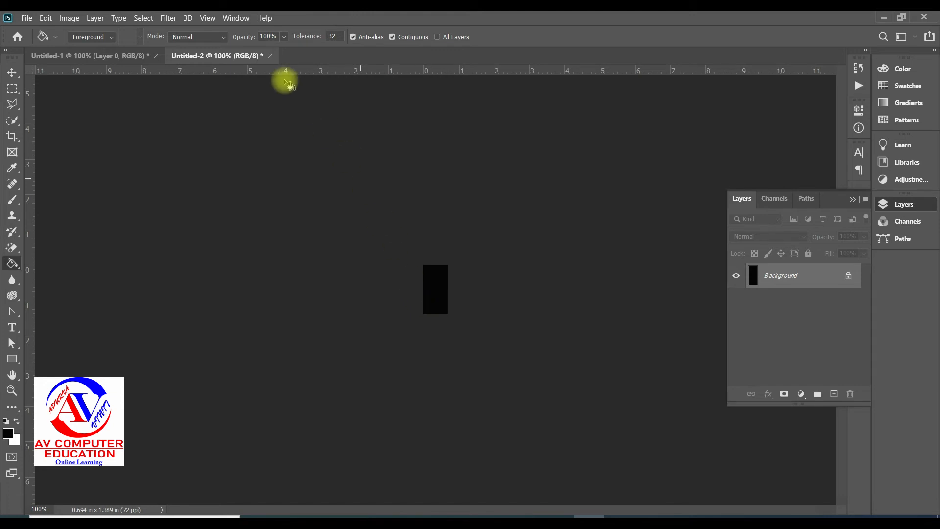
{"action": "left_click", "coordinate": [46, 18]}
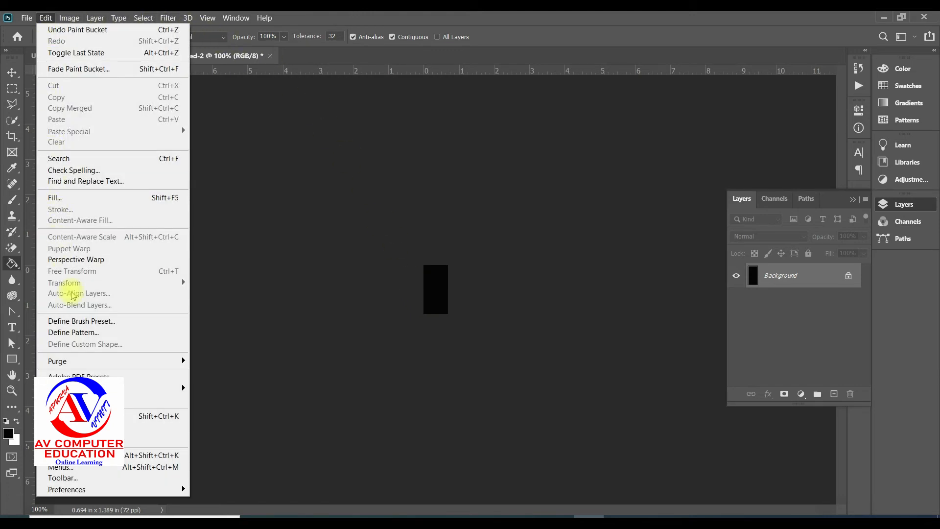
{"action": "left_click", "coordinate": [92, 322]}
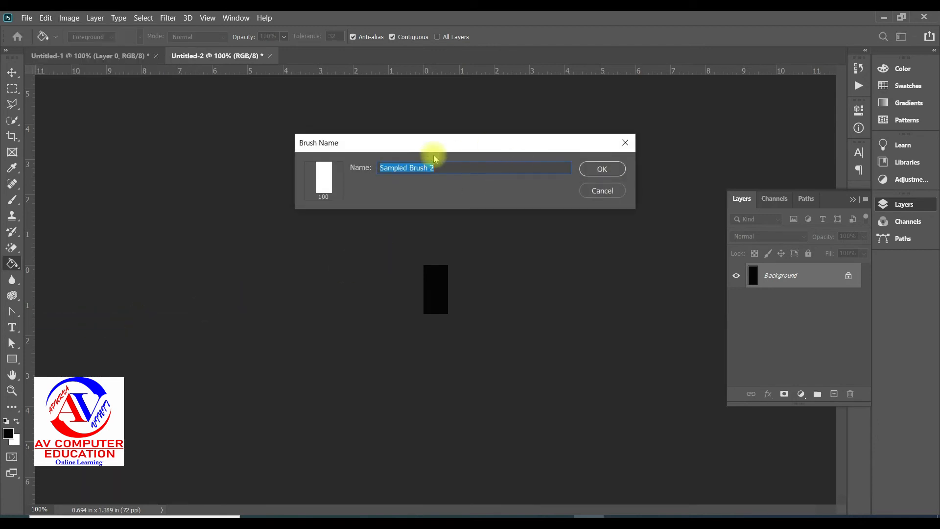
{"action": "left_click", "coordinate": [601, 191]}
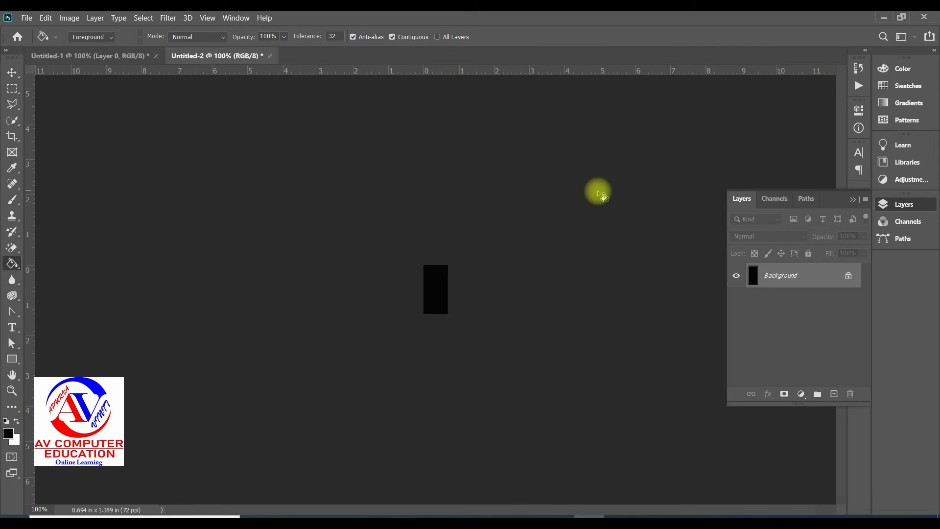
Activate the Brush tool and choose the recent 100 px rectangular brush
{"action": "left_click", "coordinate": [17, 199]}
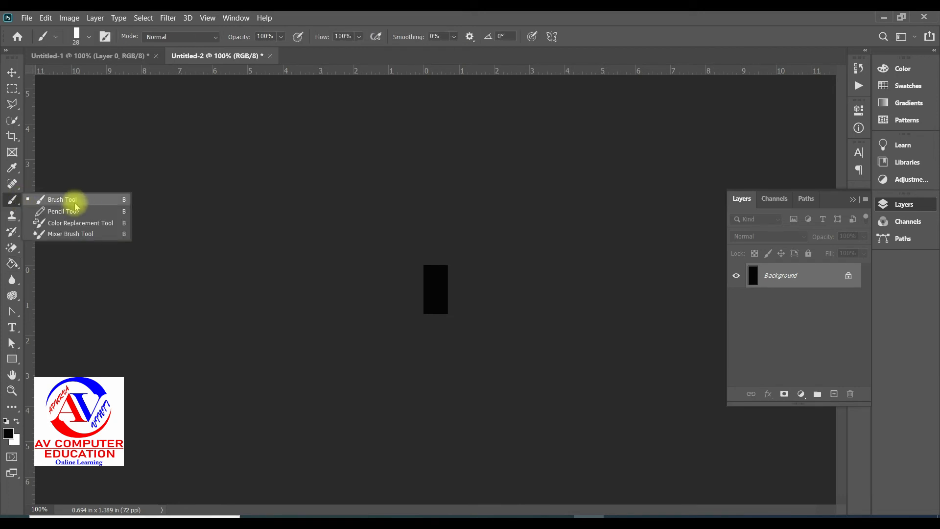
{"action": "left_click", "coordinate": [69, 204]}
{"action": "left_click", "coordinate": [55, 36]}
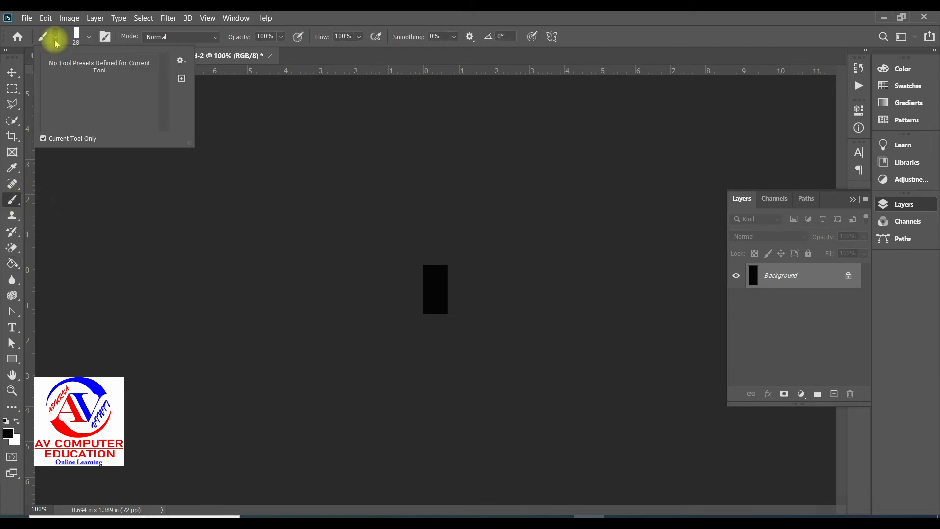
{"action": "left_click", "coordinate": [78, 37]}
{"action": "left_click", "coordinate": [86, 43]}
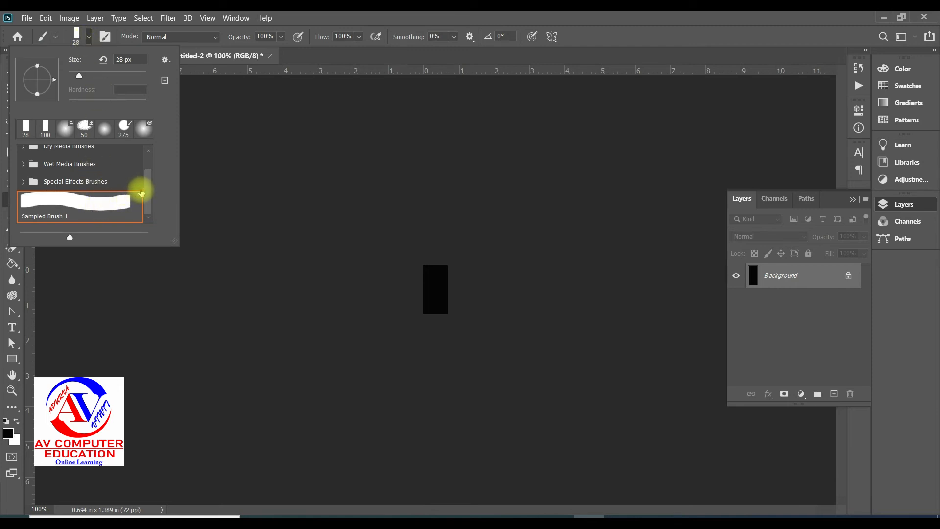
{"action": "left_click", "coordinate": [45, 129]}
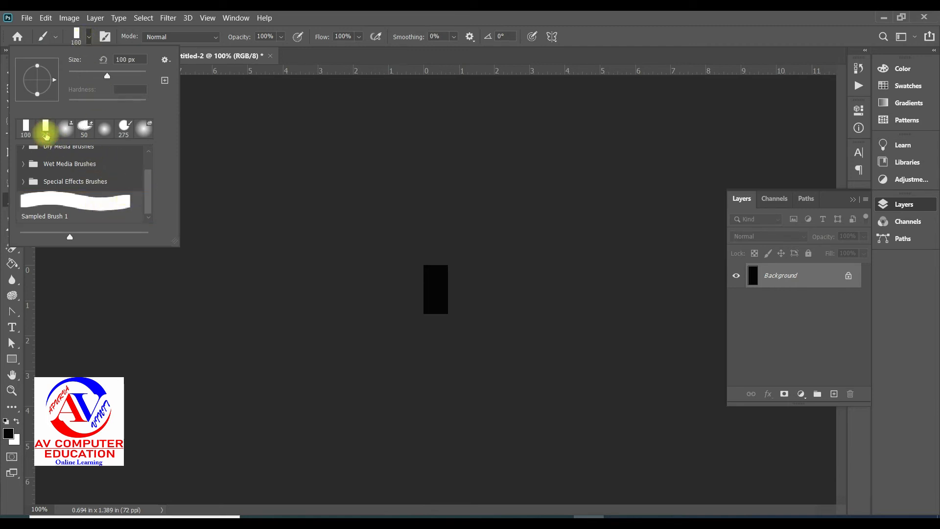
{"action": "left_click", "coordinate": [21, 135]}
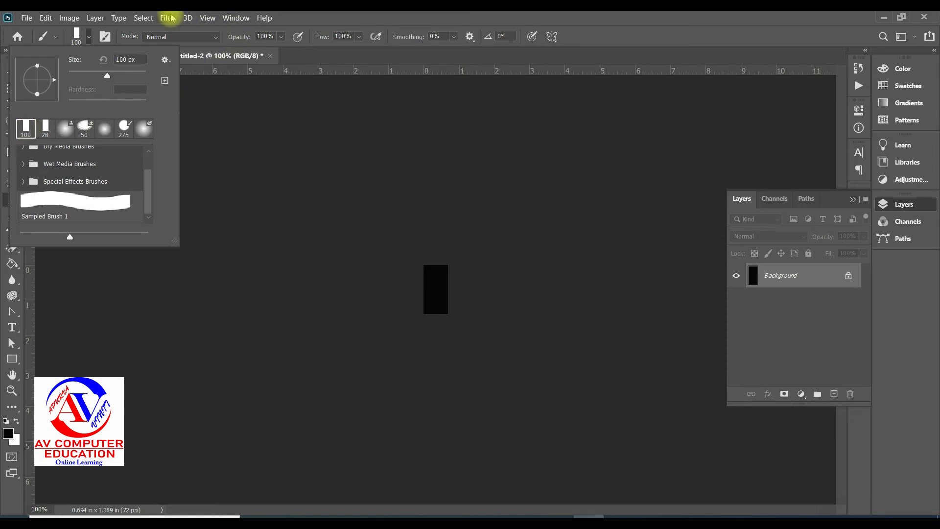
Set the rectangular brush tip's size to 100 px and its spacing to 350% in the Brush Settings
{"action": "left_click", "coordinate": [226, 17]}
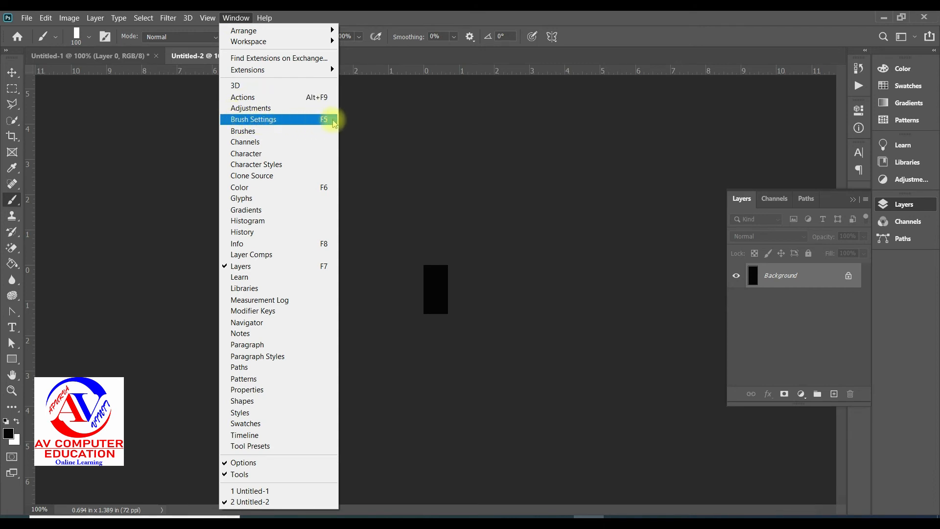
{"action": "left_click", "coordinate": [299, 123]}
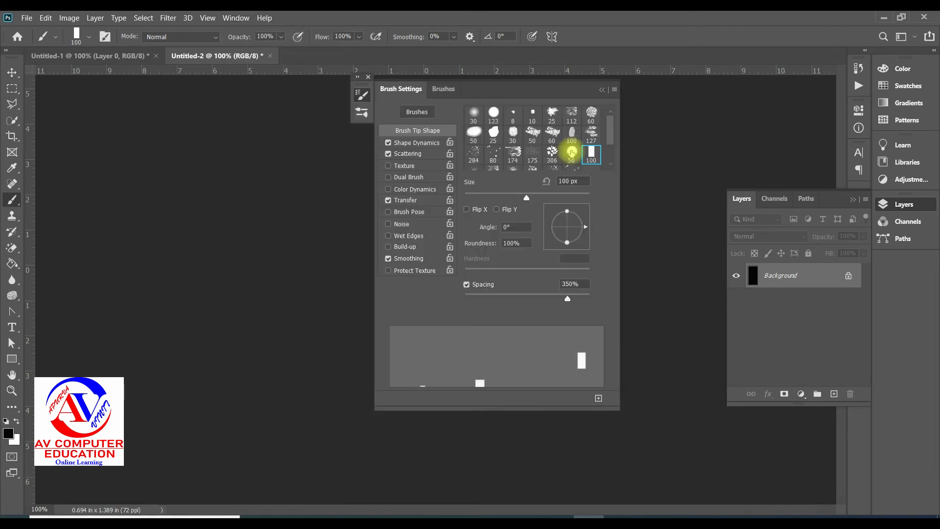
{"action": "left_click", "coordinate": [443, 90]}
{"action": "left_click", "coordinate": [385, 136]}
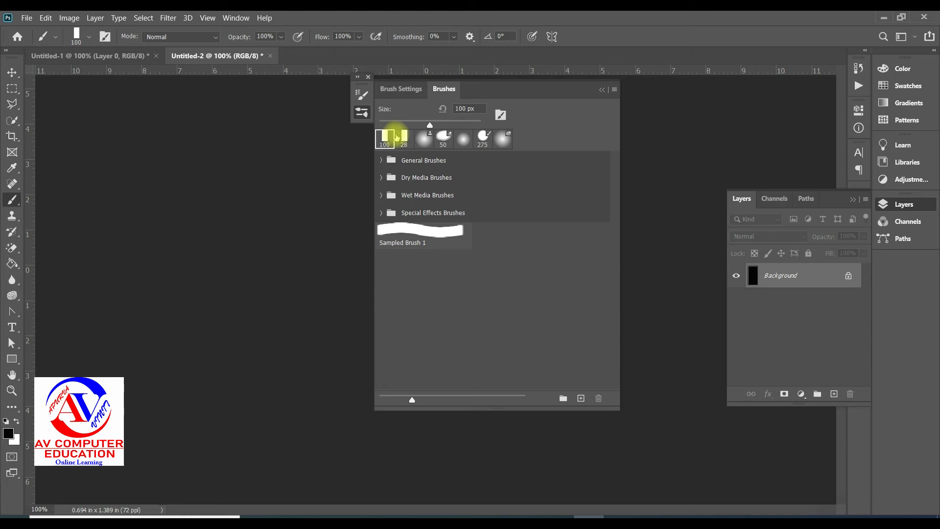
{"action": "left_click", "coordinate": [410, 91]}
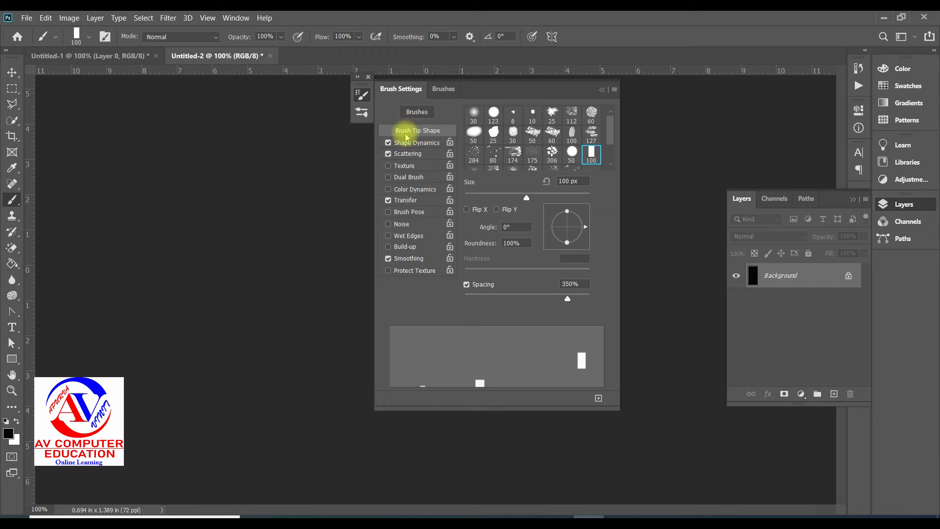
{"action": "left_click", "coordinate": [574, 180]}
{"action": "double_click", "coordinate": [567, 180]}
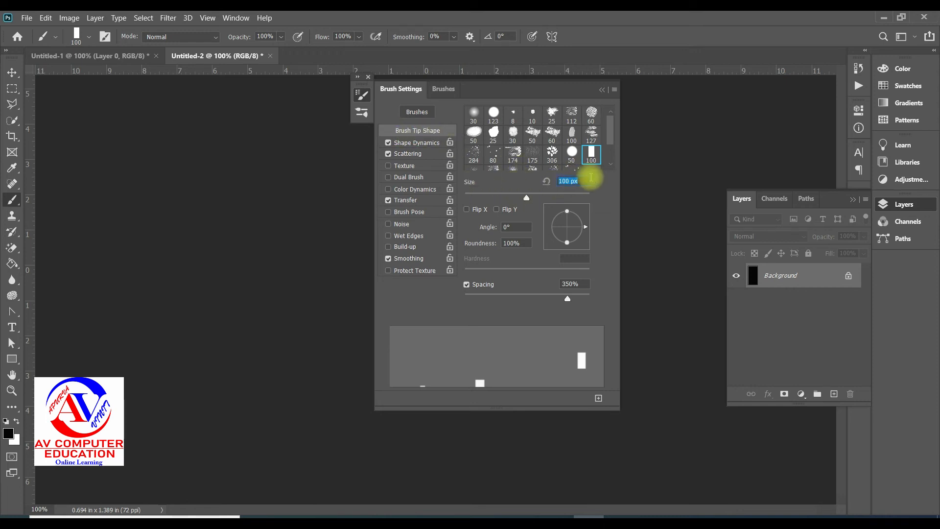
{"action": "type", "text": "100"}
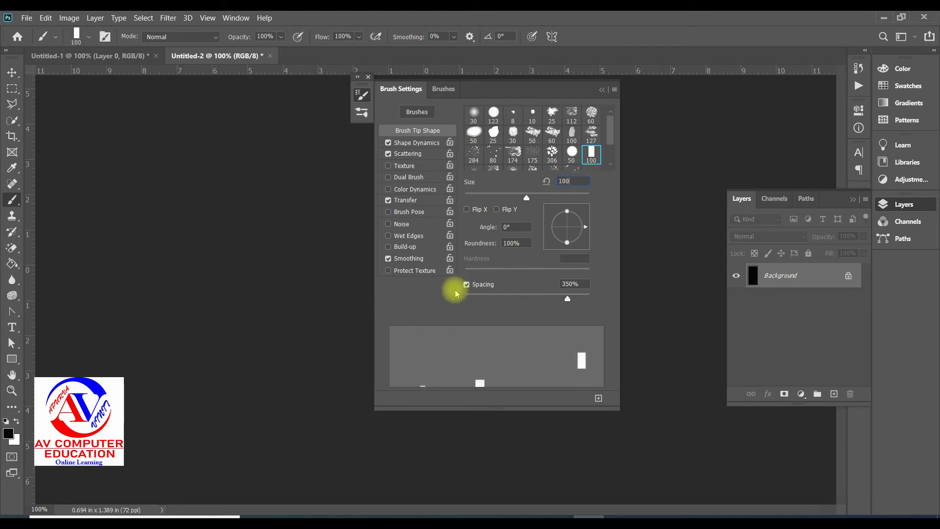
{"action": "double_click", "coordinate": [580, 283]}
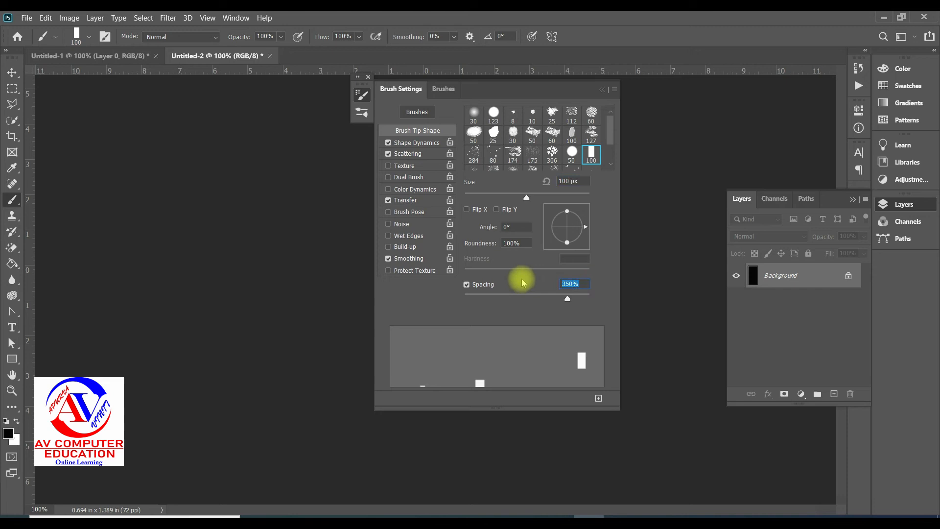
{"action": "type", "text": "35"}
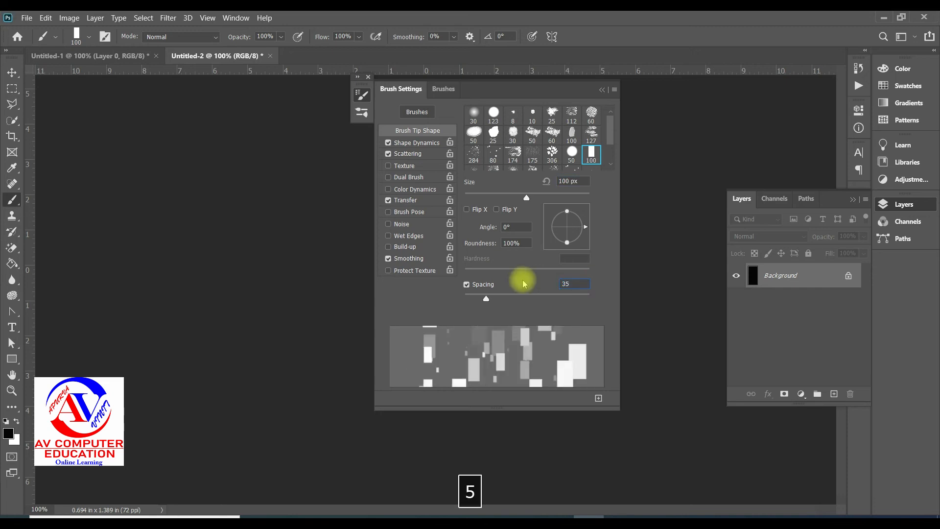
{"action": "type", "text": "0"}
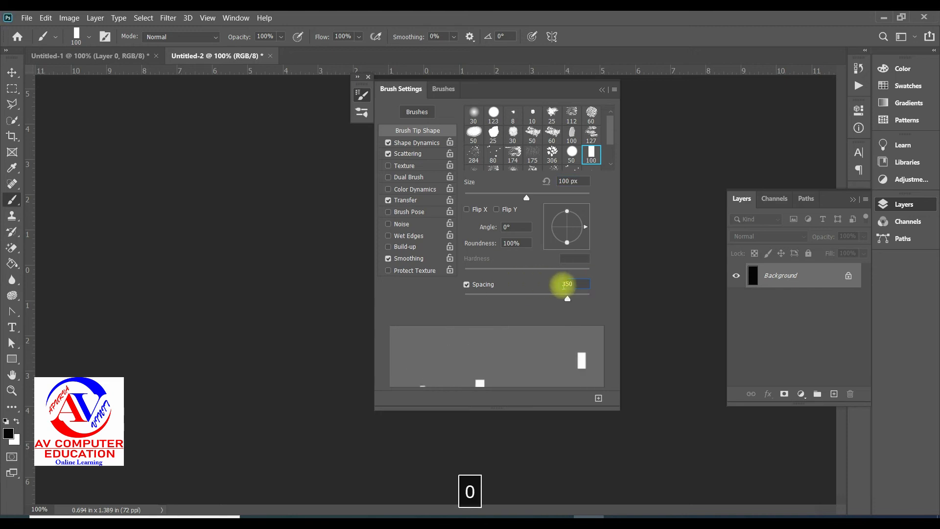
Review the rectangular brush's Shape Dynamics, Scattering and Transfer options, and collapse the Brush Settings
{"action": "left_click", "coordinate": [399, 146]}
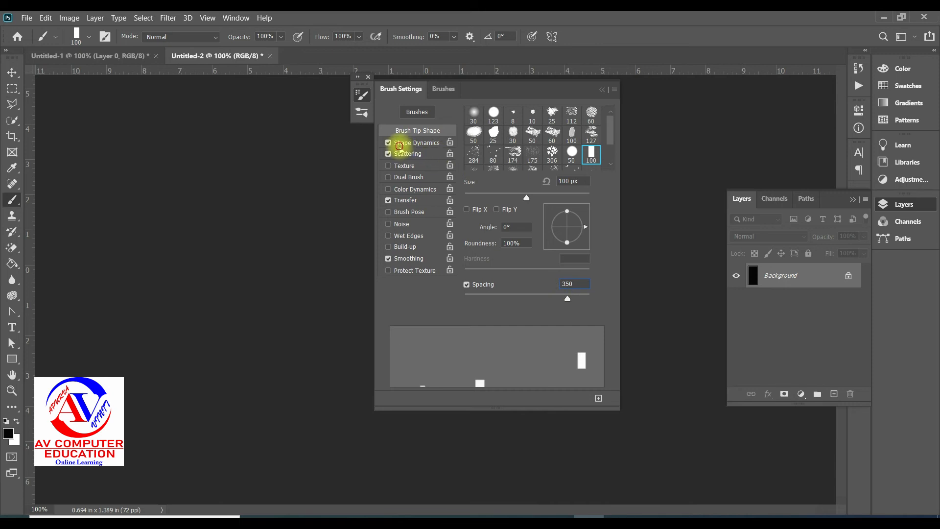
{"action": "left_click", "coordinate": [432, 147]}
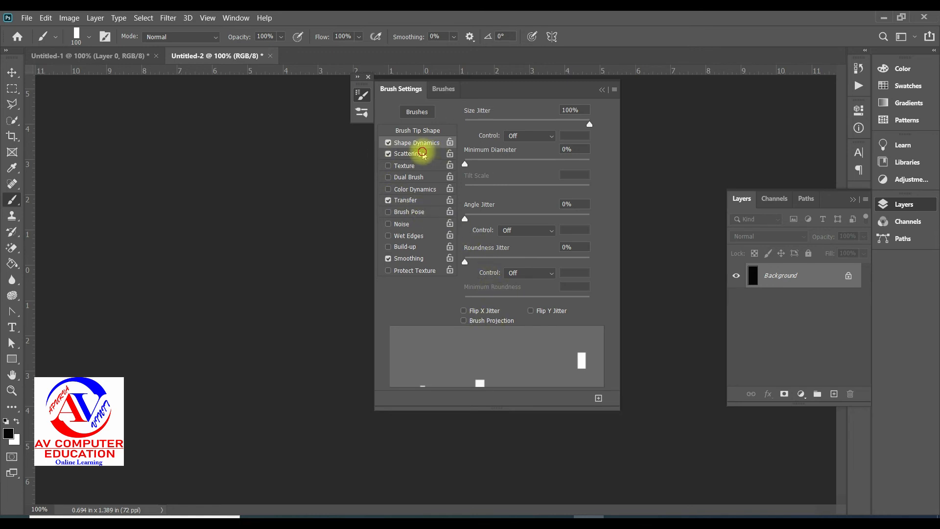
{"action": "left_click", "coordinate": [423, 155]}
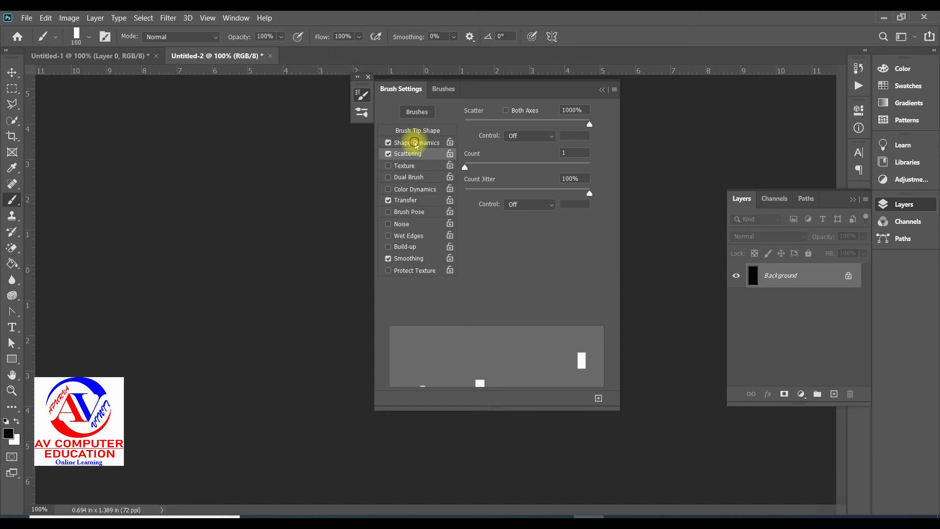
{"action": "left_click", "coordinate": [416, 144]}
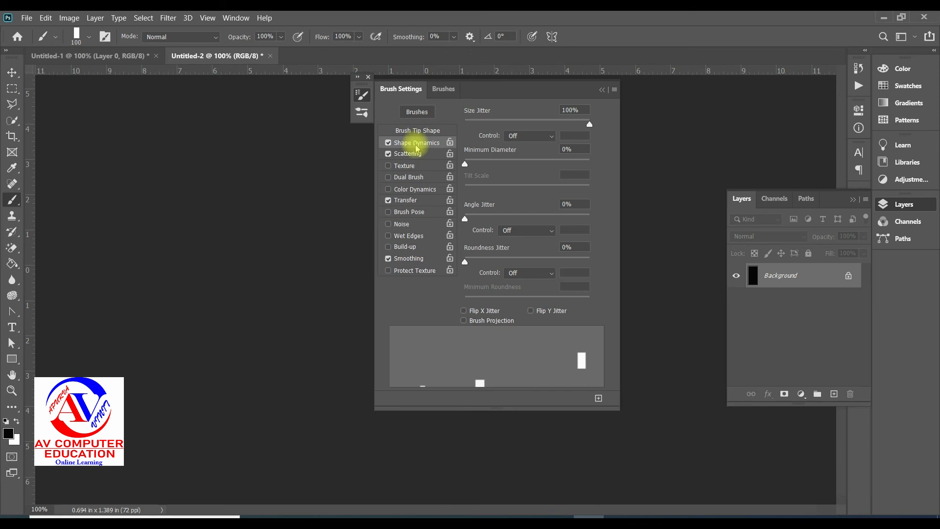
{"action": "left_click", "coordinate": [411, 153]}
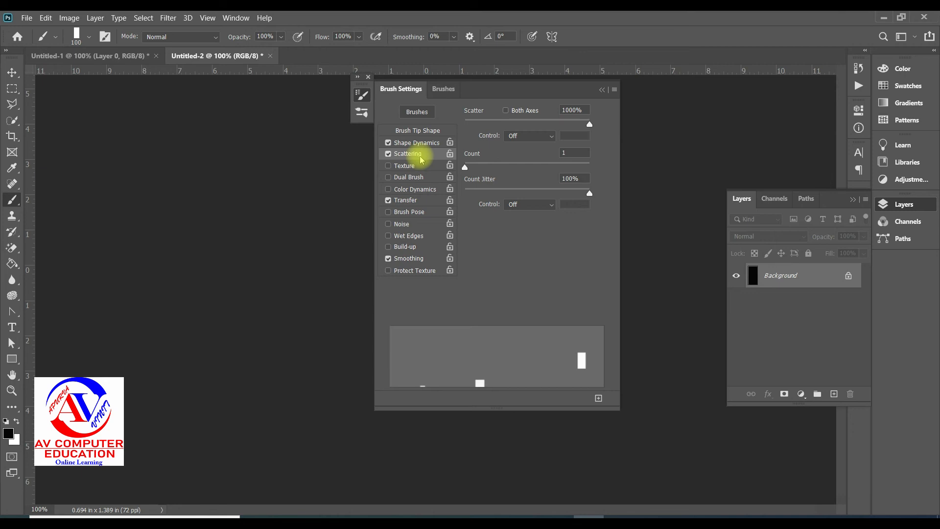
{"action": "left_click", "coordinate": [417, 202]}
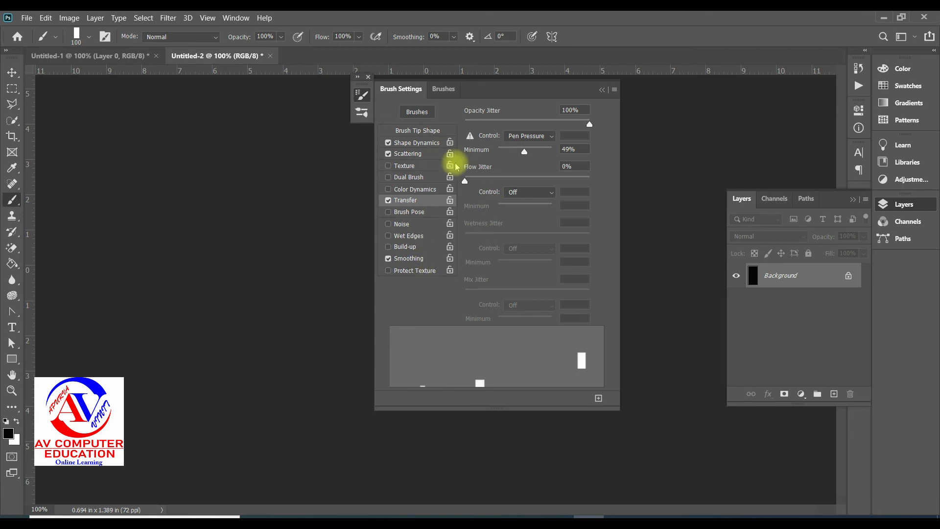
{"action": "left_click", "coordinate": [602, 90]}
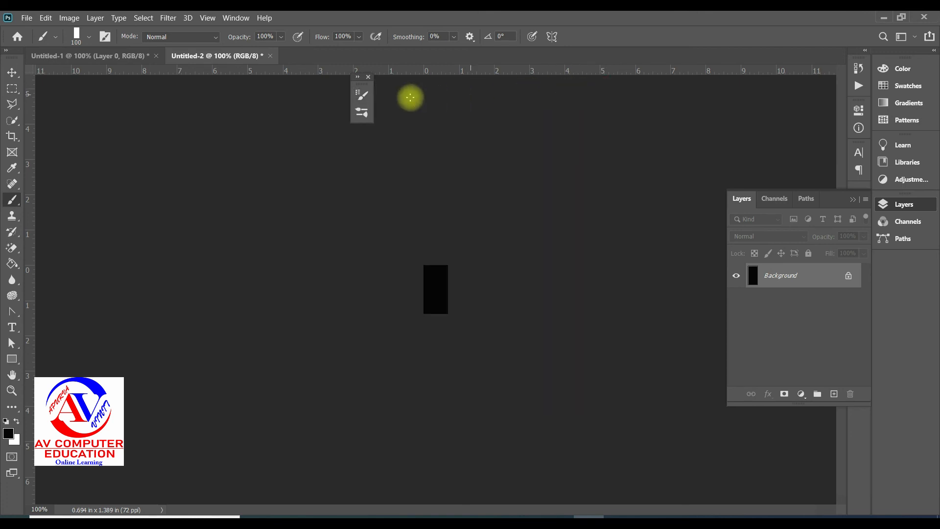
Return to the Untitled-1 document, add a new layer above Layer 1 and make white the foreground color
{"action": "left_click", "coordinate": [369, 78]}
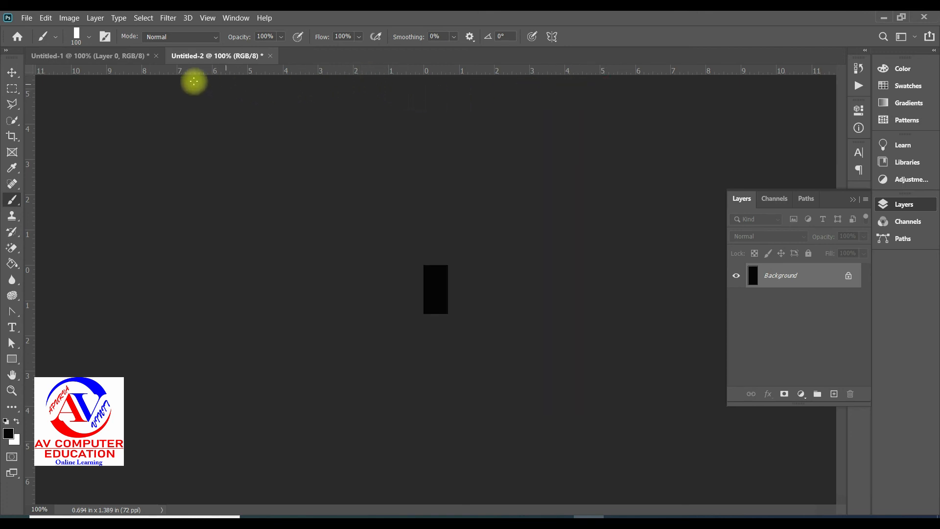
{"action": "left_click", "coordinate": [125, 60]}
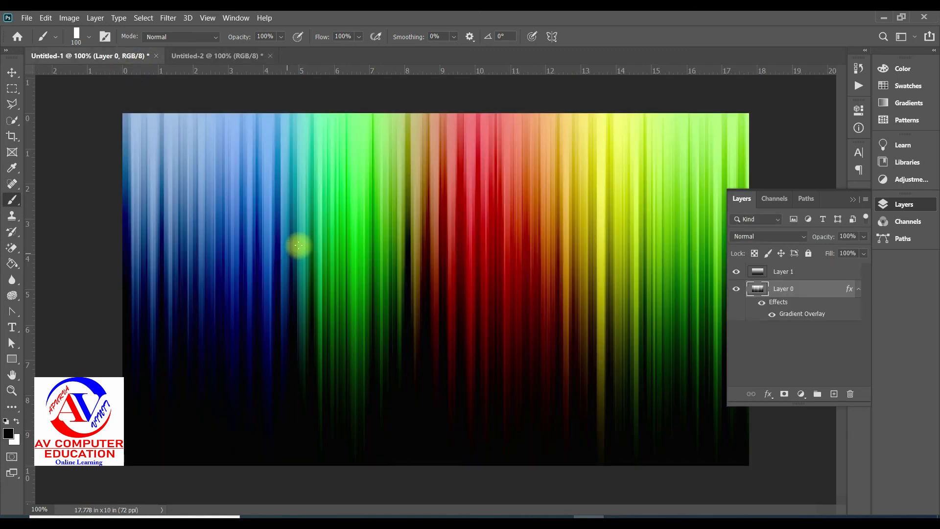
{"action": "left_click", "coordinate": [788, 272]}
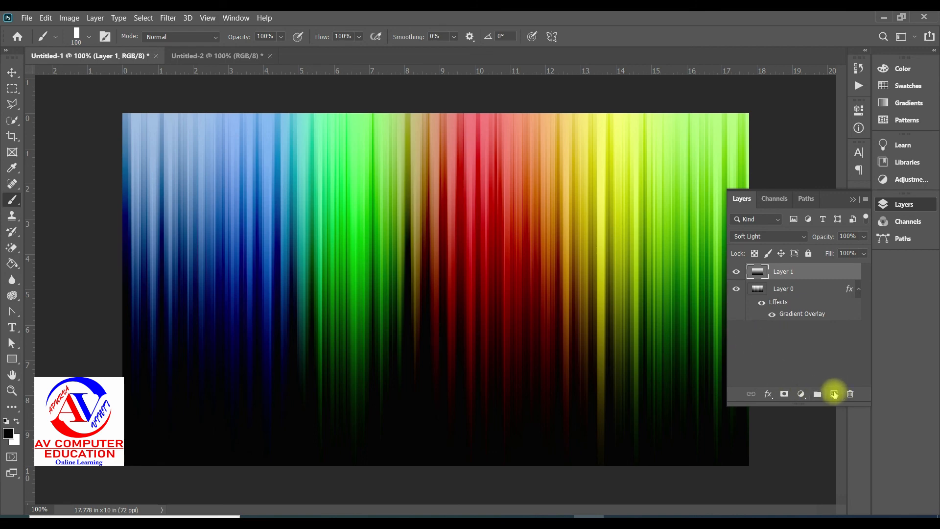
{"action": "left_click", "coordinate": [834, 394]}
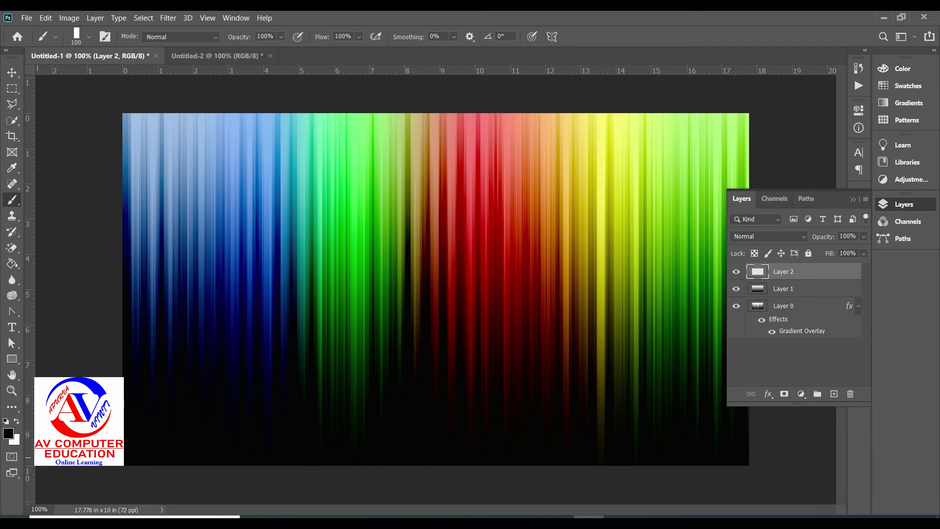
{"action": "key", "text": "x"}
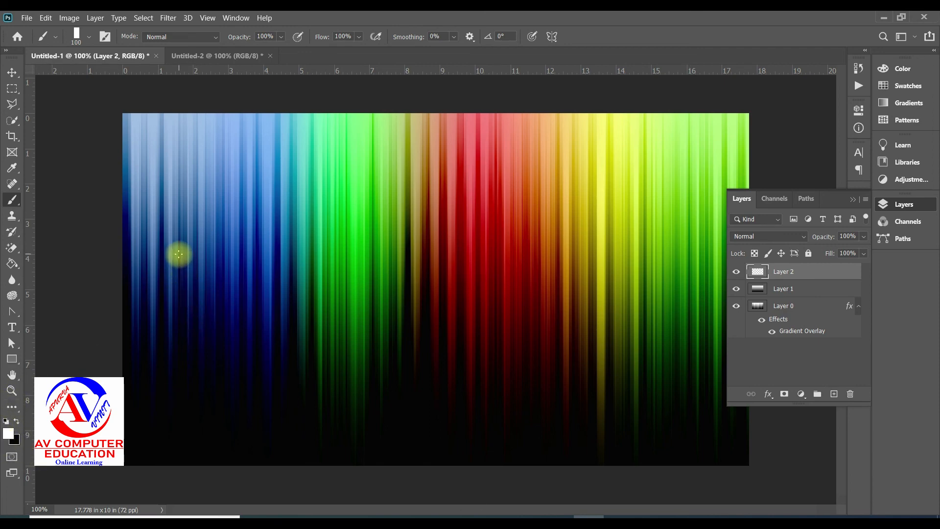
Try scattering white rectangles over the blue streaks with a 39 px brush, and undo the stroke
{"action": "right_click", "coordinate": [189, 240]}
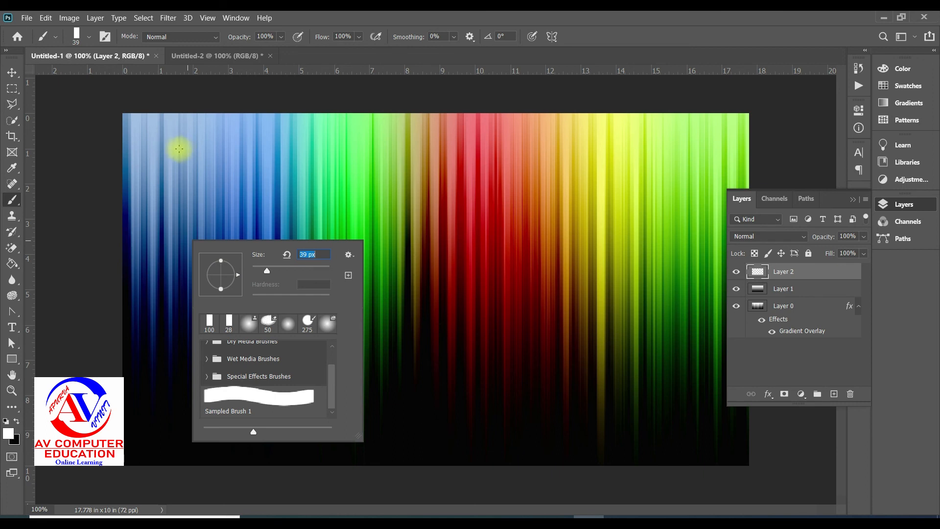
{"action": "mouse_move", "coordinate": [170, 145]}
{"action": "left_mouse_down"}
{"action": "mouse_move", "coordinate": [195, 212]}
{"action": "mouse_move", "coordinate": [245, 281]}
{"action": "mouse_move", "coordinate": [294, 299]}
{"action": "left_mouse_up"}
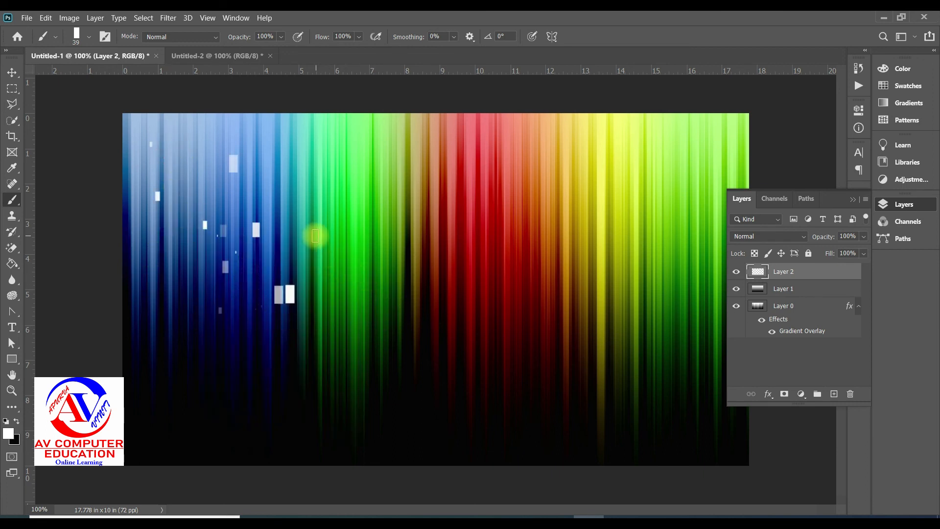
{"action": "key", "text": "ctrl+z"}
Set the brush size to 21 px and scatter white rectangles across the full width of the streaks on Layer 2
{"action": "right_click", "coordinate": [200, 204]}
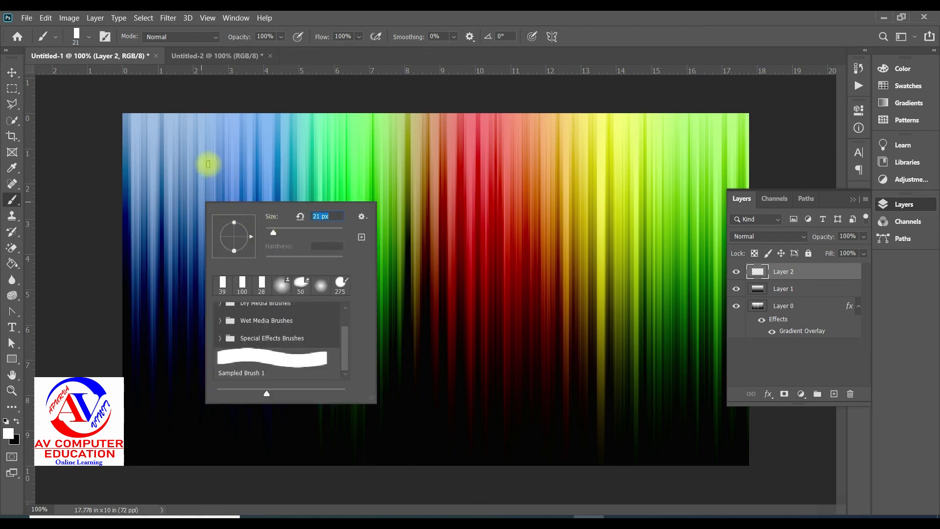
{"action": "mouse_move", "coordinate": [161, 138]}
{"action": "left_mouse_down"}
{"action": "mouse_move", "coordinate": [190, 168]}
{"action": "mouse_move", "coordinate": [163, 249]}
{"action": "mouse_move", "coordinate": [228, 251]}
{"action": "mouse_move", "coordinate": [256, 197]}
{"action": "mouse_move", "coordinate": [236, 176]}
{"action": "mouse_move", "coordinate": [356, 162]}
{"action": "mouse_move", "coordinate": [273, 235]}
{"action": "mouse_move", "coordinate": [305, 281]}
{"action": "mouse_move", "coordinate": [395, 231]}
{"action": "mouse_move", "coordinate": [414, 180]}
{"action": "mouse_move", "coordinate": [456, 161]}
{"action": "mouse_move", "coordinate": [540, 235]}
{"action": "mouse_move", "coordinate": [629, 216]}
{"action": "left_mouse_up"}
{"action": "mouse_move", "coordinate": [642, 250]}
{"action": "left_mouse_down"}
{"action": "mouse_move", "coordinate": [645, 387]}
{"action": "mouse_move", "coordinate": [709, 214]}
{"action": "left_mouse_up"}
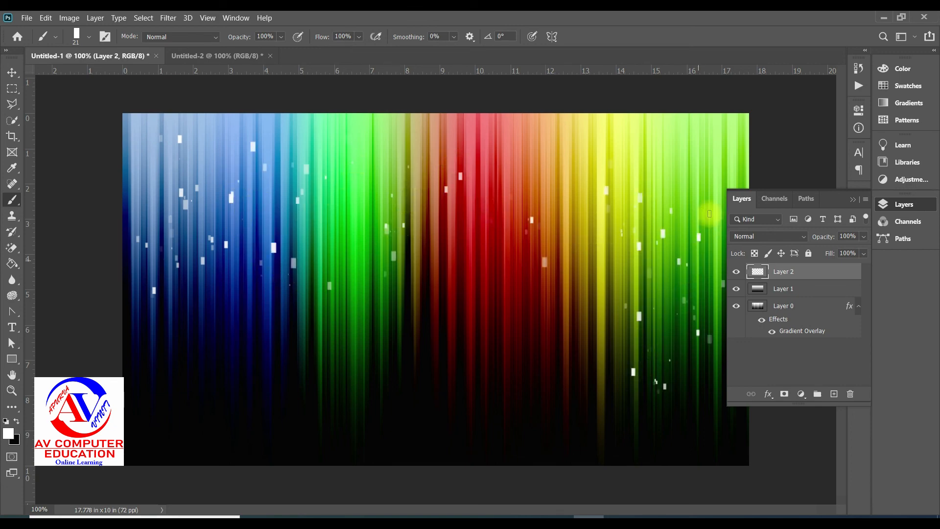
{"action": "mouse_move", "coordinate": [709, 132]}
{"action": "left_mouse_down"}
{"action": "mouse_move", "coordinate": [511, 143]}
{"action": "mouse_move", "coordinate": [325, 139]}
{"action": "mouse_move", "coordinate": [351, 236]}
{"action": "mouse_move", "coordinate": [427, 294]}
{"action": "mouse_move", "coordinate": [475, 253]}
{"action": "mouse_move", "coordinate": [495, 320]}
{"action": "mouse_move", "coordinate": [493, 359]}
{"action": "mouse_move", "coordinate": [289, 355]}
{"action": "mouse_move", "coordinate": [211, 288]}
{"action": "mouse_move", "coordinate": [151, 310]}
{"action": "mouse_move", "coordinate": [166, 351]}
{"action": "mouse_move", "coordinate": [230, 343]}
{"action": "mouse_move", "coordinate": [142, 145]}
{"action": "left_mouse_up"}
{"action": "mouse_move", "coordinate": [376, 180]}
{"action": "left_mouse_down"}
{"action": "mouse_move", "coordinate": [523, 203]}
{"action": "mouse_move", "coordinate": [584, 182]}
{"action": "left_mouse_up"}
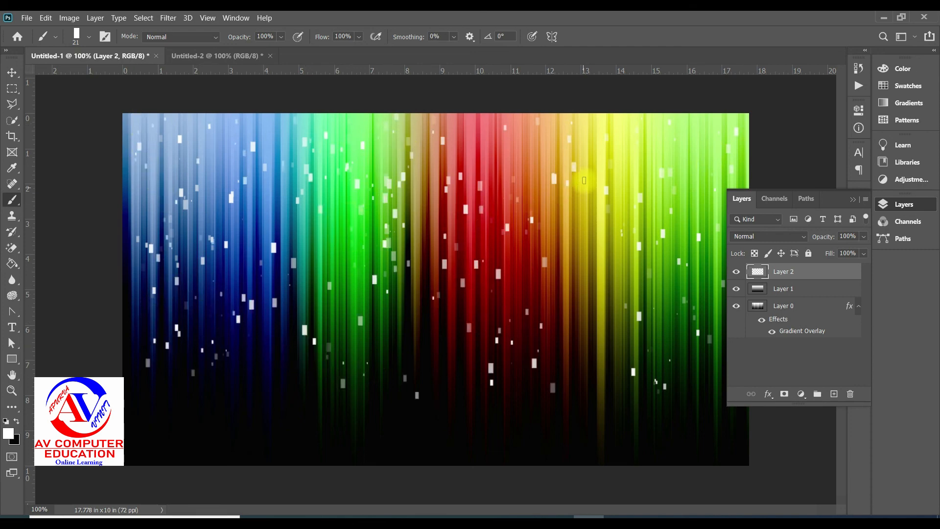
Set Layer 2's blend mode to Soft Light, collapse the layer list and show the artwork in full screen mode
{"action": "left_click", "coordinate": [766, 237]}
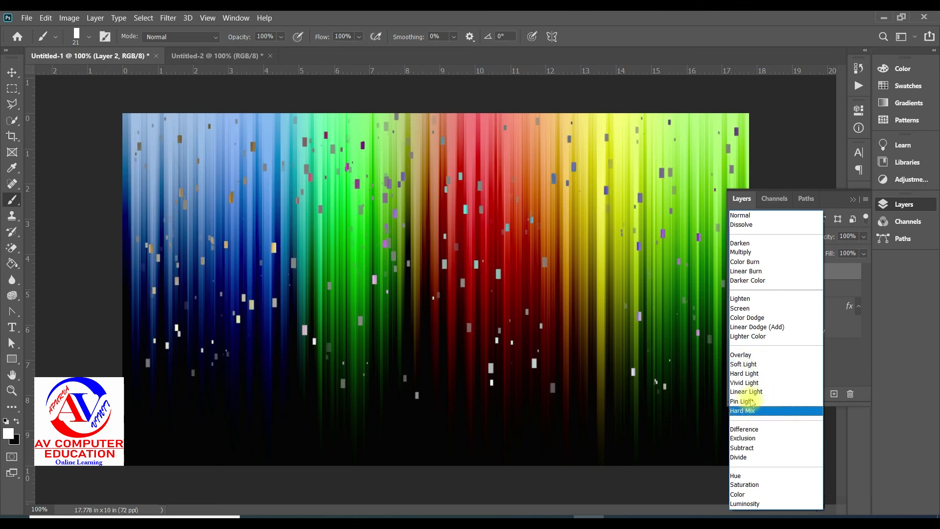
{"action": "left_click", "coordinate": [743, 364]}
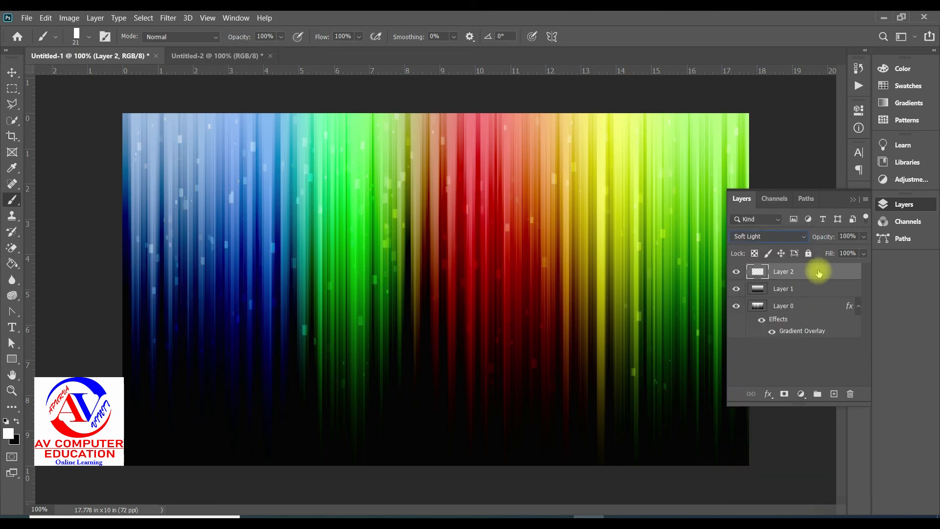
{"action": "left_click", "coordinate": [852, 200]}
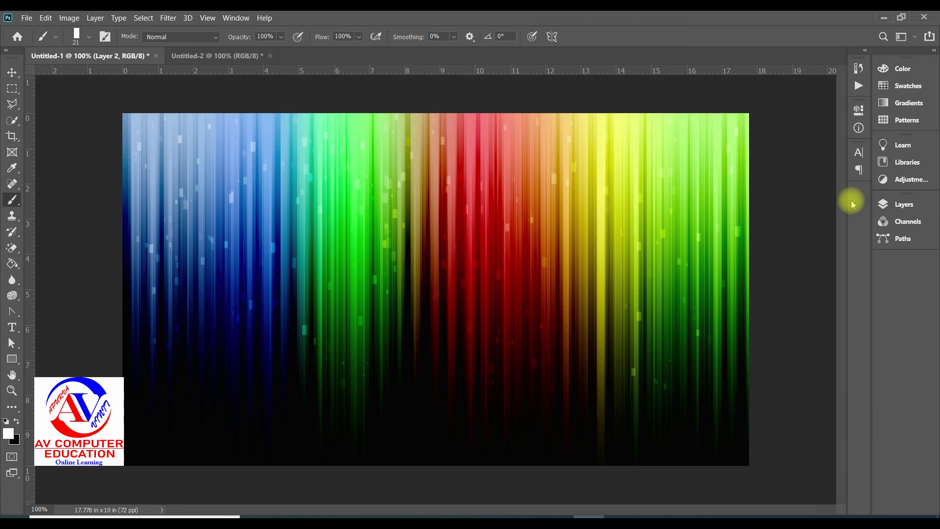
{"action": "key", "text": "f"}
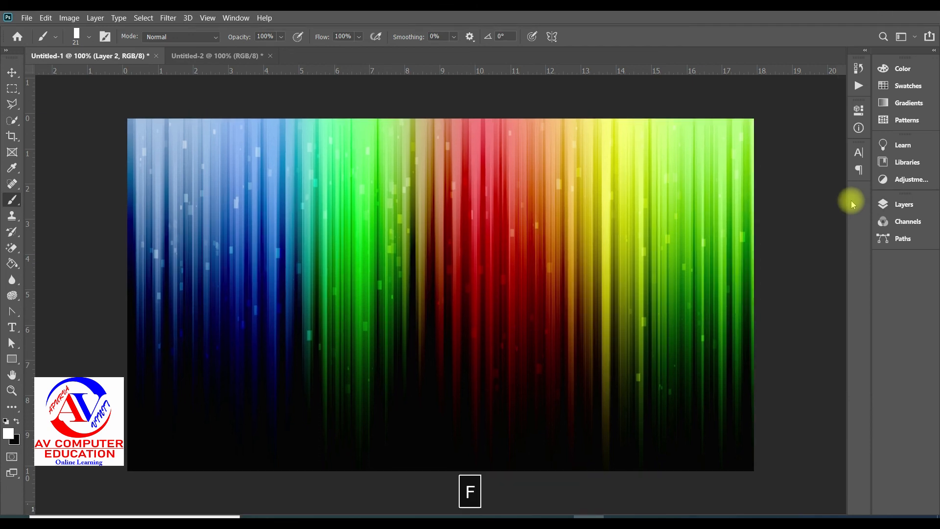
{"action": "key", "text": "f"}
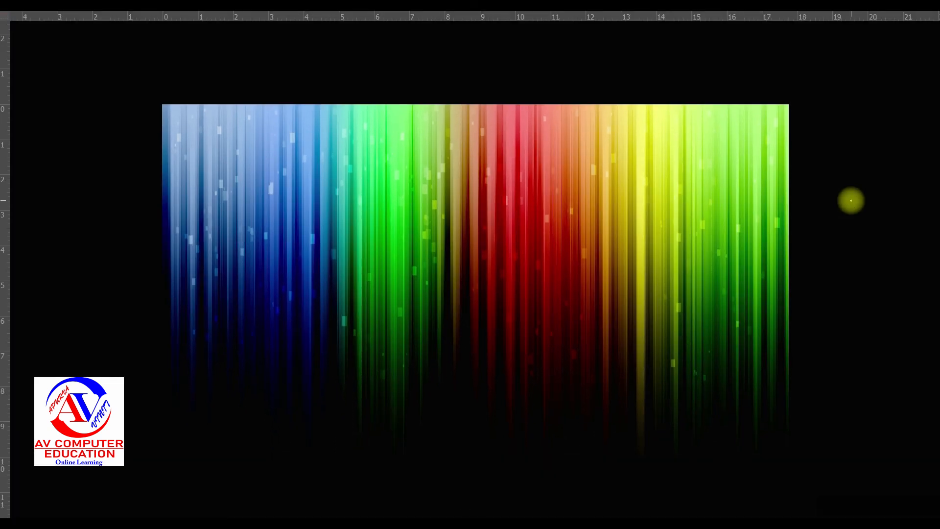